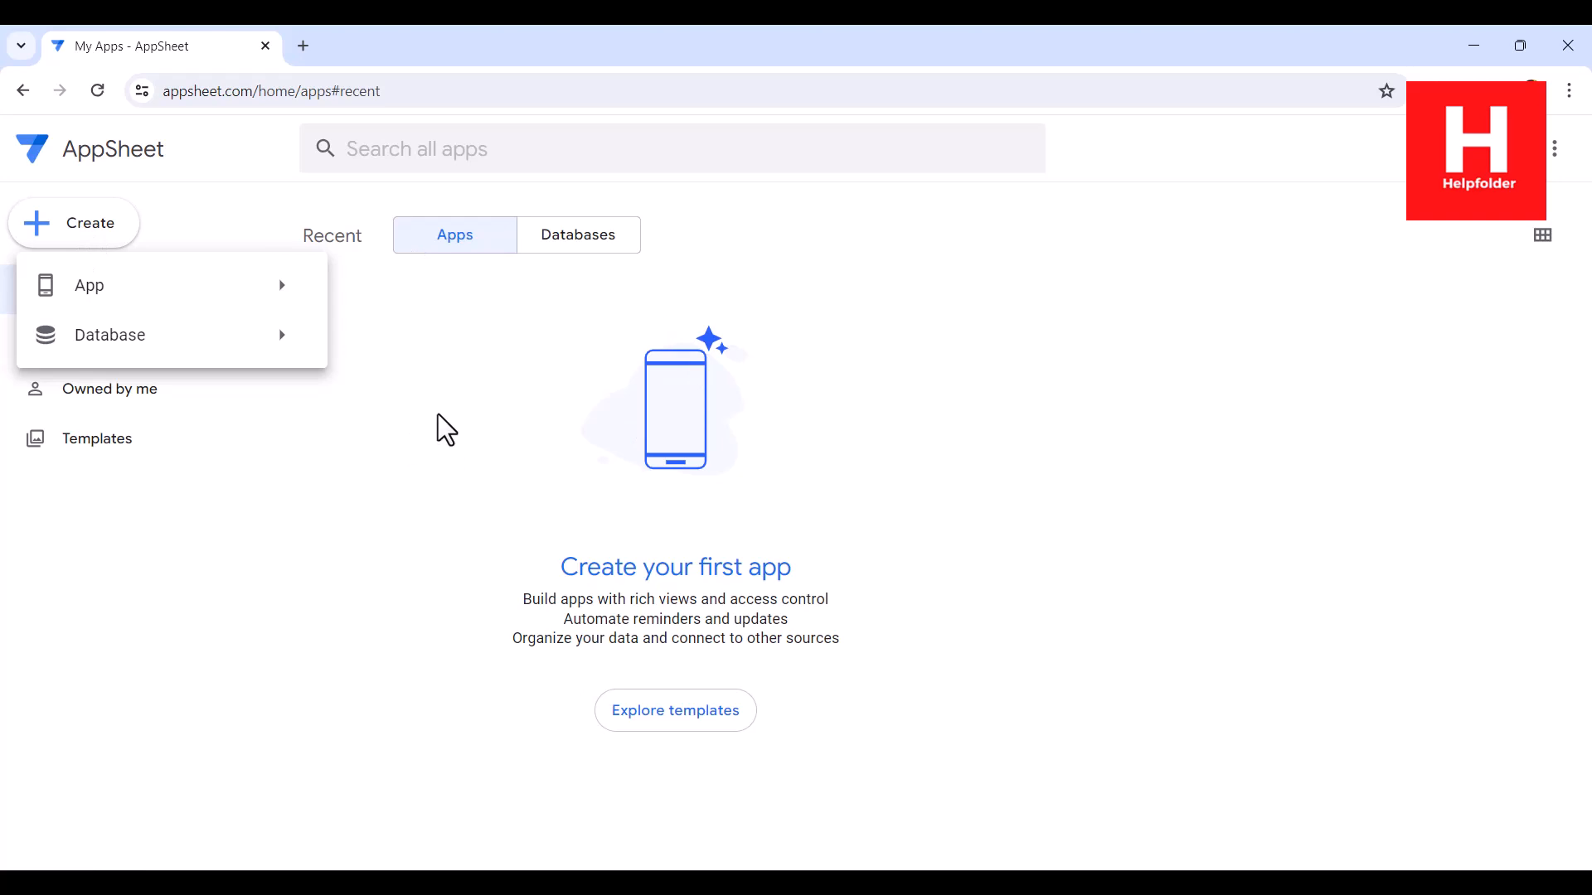
# Step: Create a new blank database and rename it myDB
pyautogui.moveTo(126, 346)
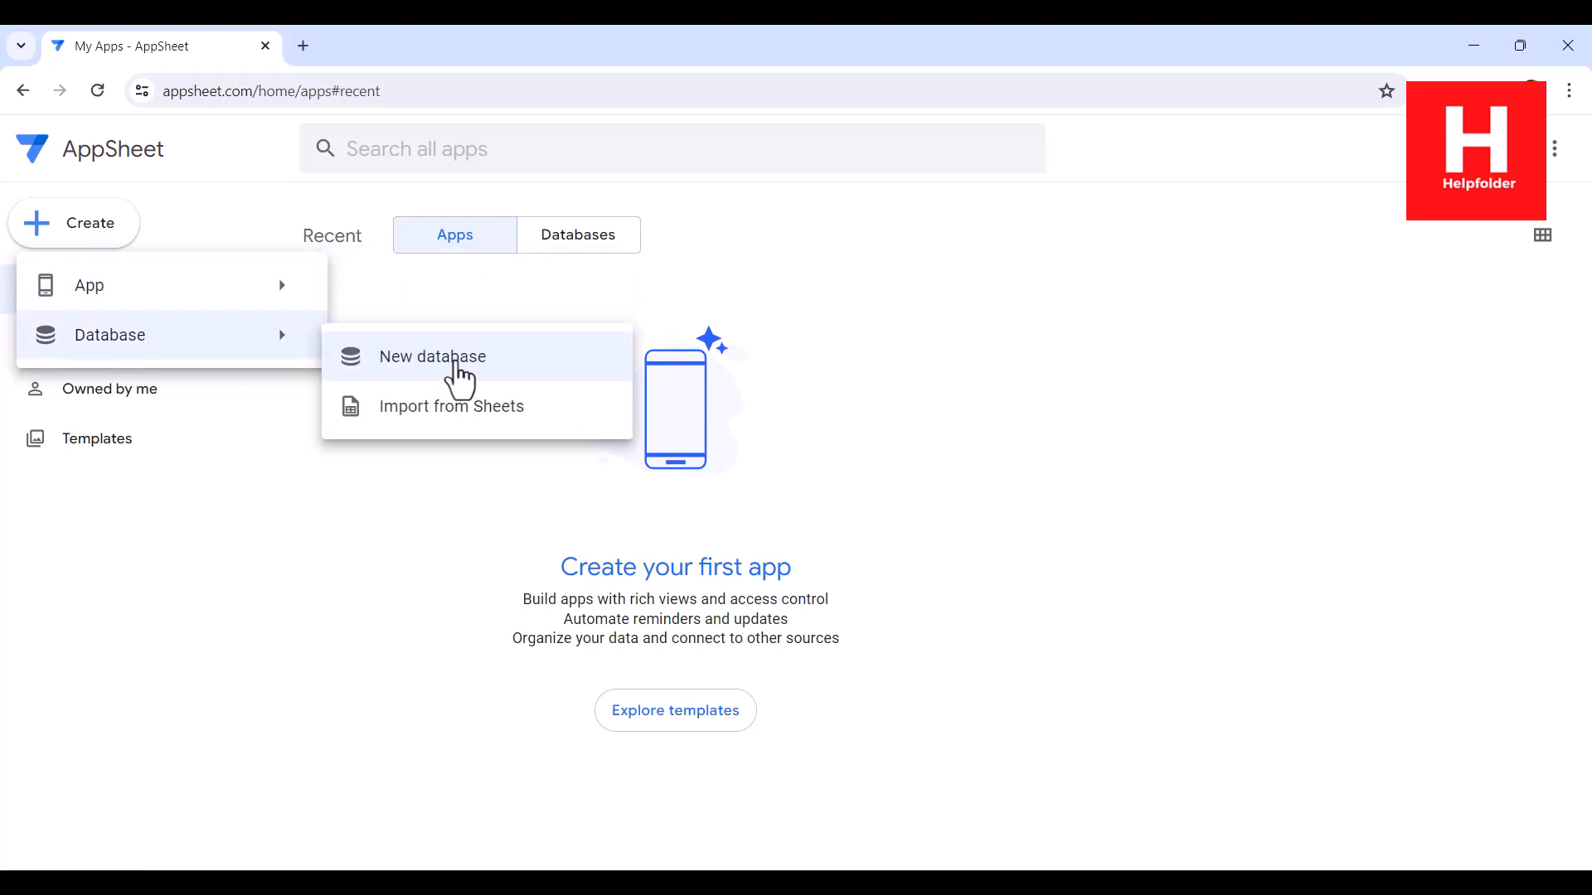
pyautogui.click(455, 375)
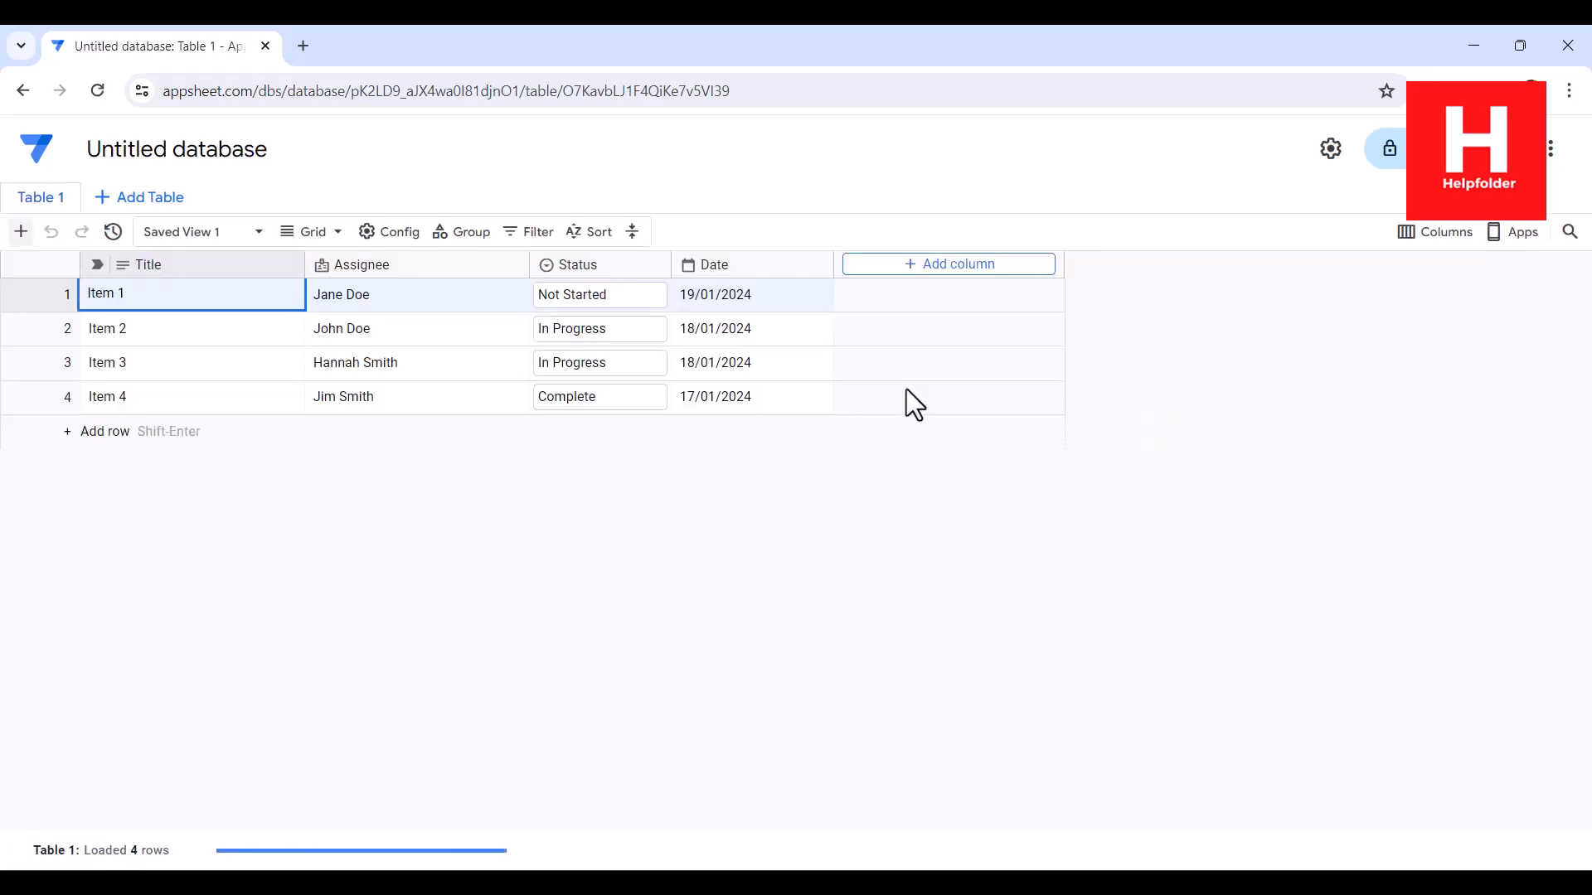
pyautogui.doubleClick(240, 149)
pyautogui.press('BackSpace')
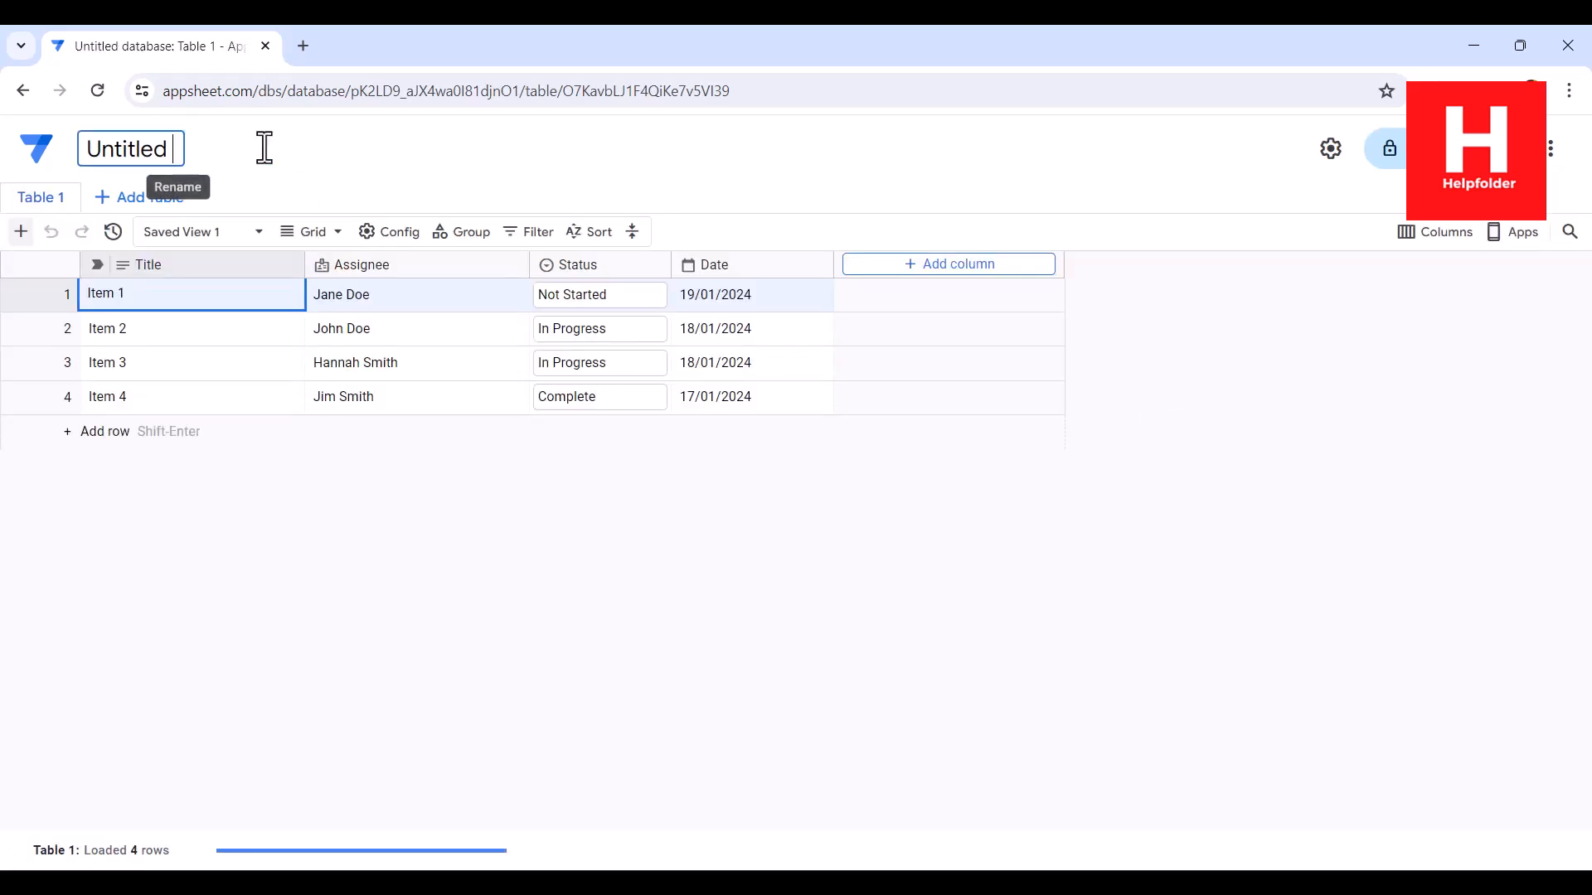
pyautogui.press('BackSpace')
pyautogui.press('BackSpace')
pyautogui.press('BackSpace')
pyautogui.press('BackSpace')
pyautogui.press('BackSpace')
pyautogui.press('BackSpace')
pyautogui.press('BackSpace')
pyautogui.press('BackSpace')
pyautogui.press('BackSpace')
pyautogui.write('my')
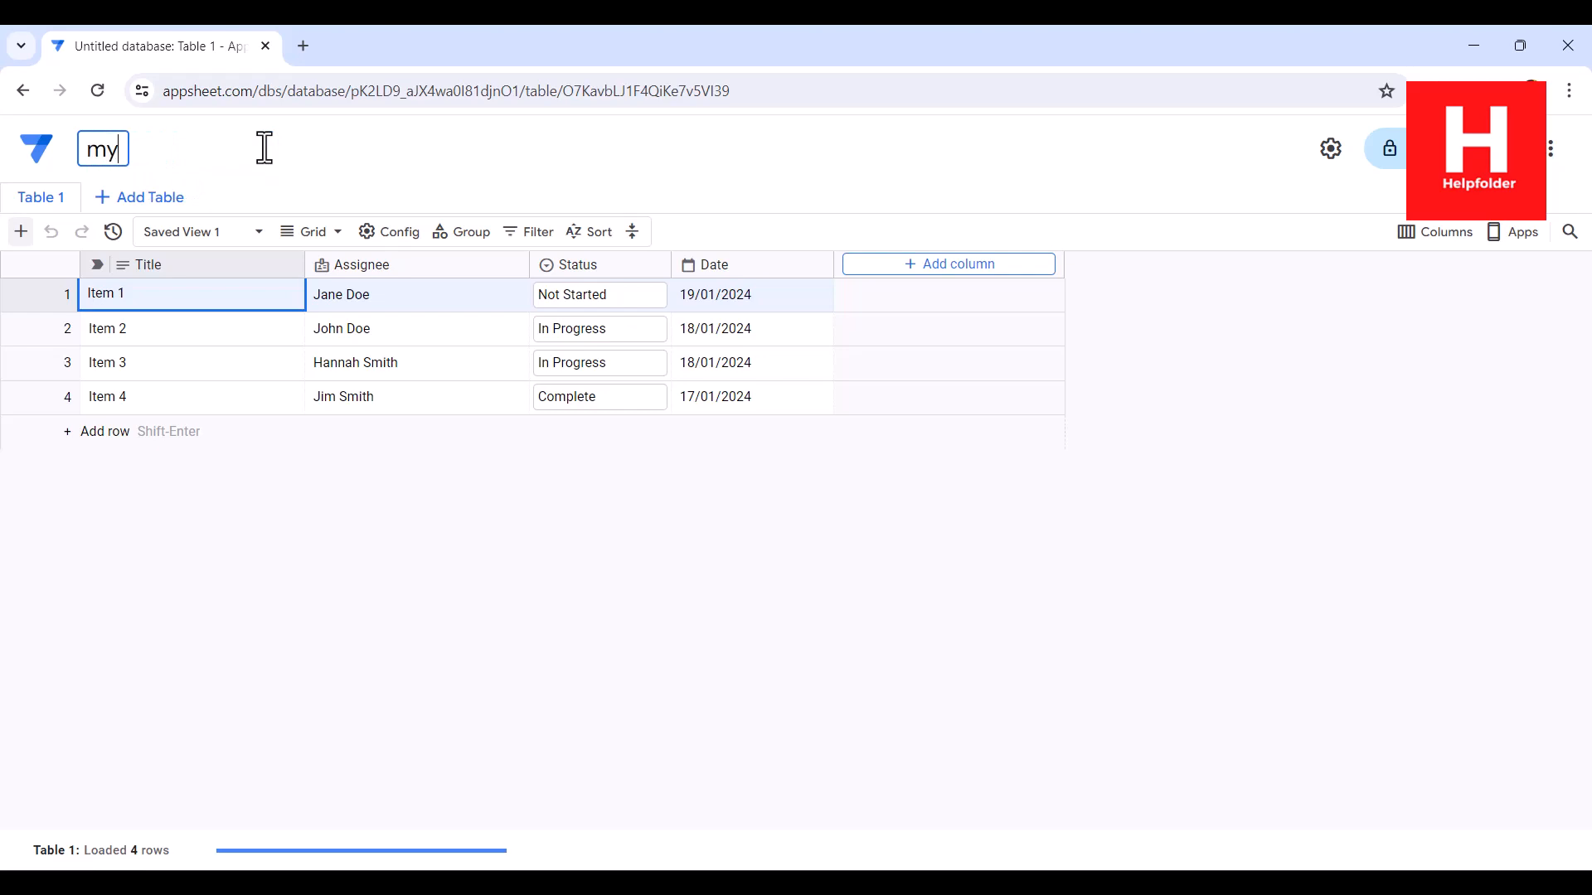
pyautogui.write('DB')
pyautogui.click(259, 149)
# Step: Add a new blank table to the database and delete the sample table Table 1
pyautogui.click(134, 199)
pyautogui.click(236, 238)
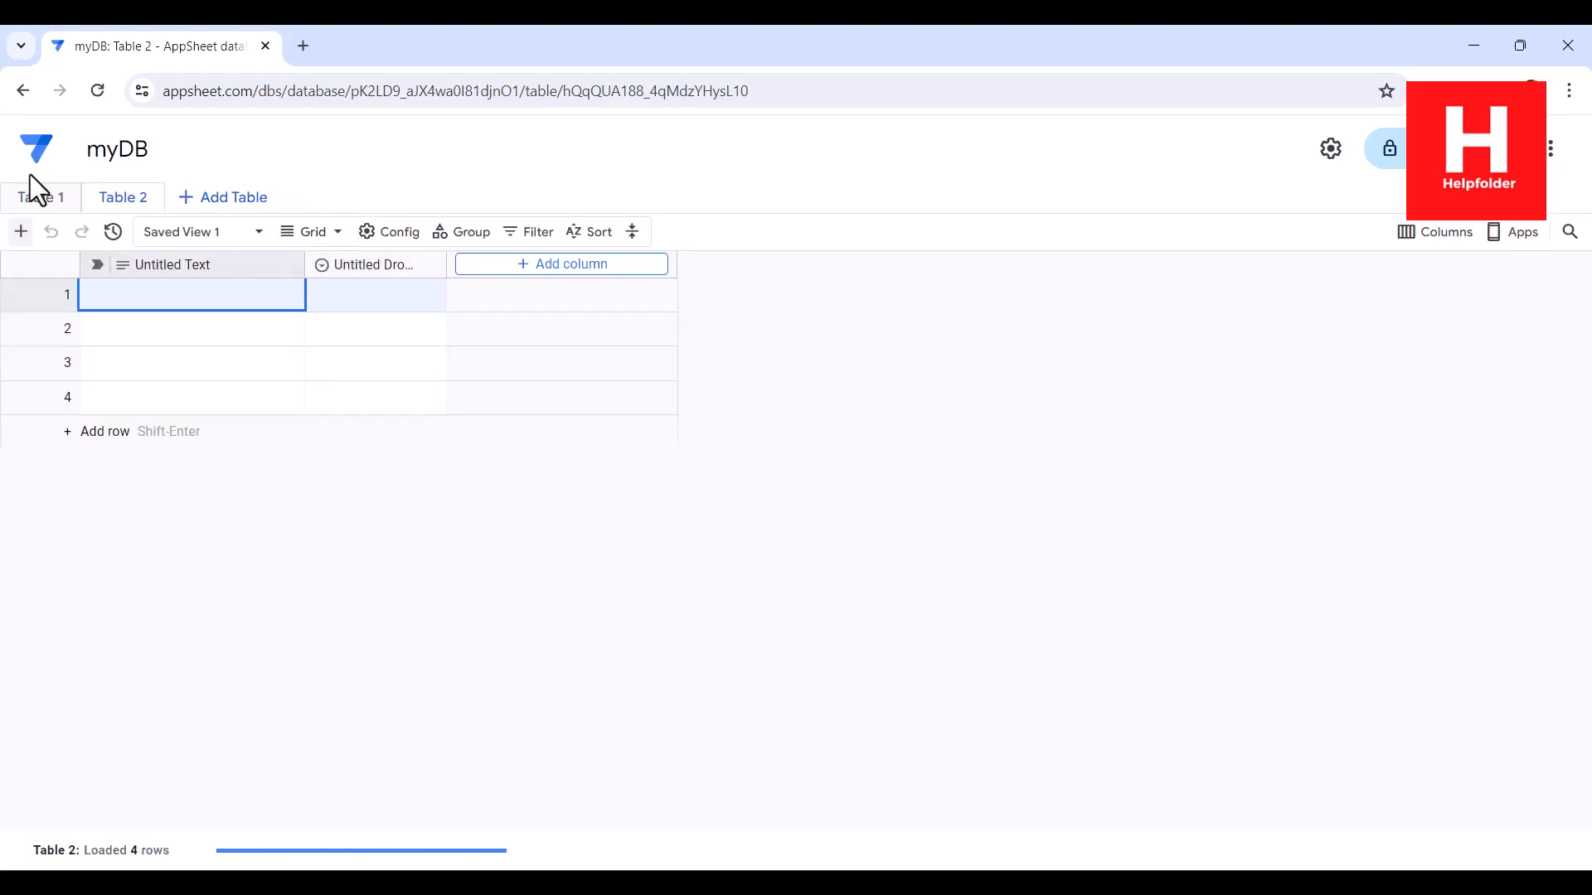
pyautogui.click(73, 197)
pyautogui.click(148, 375)
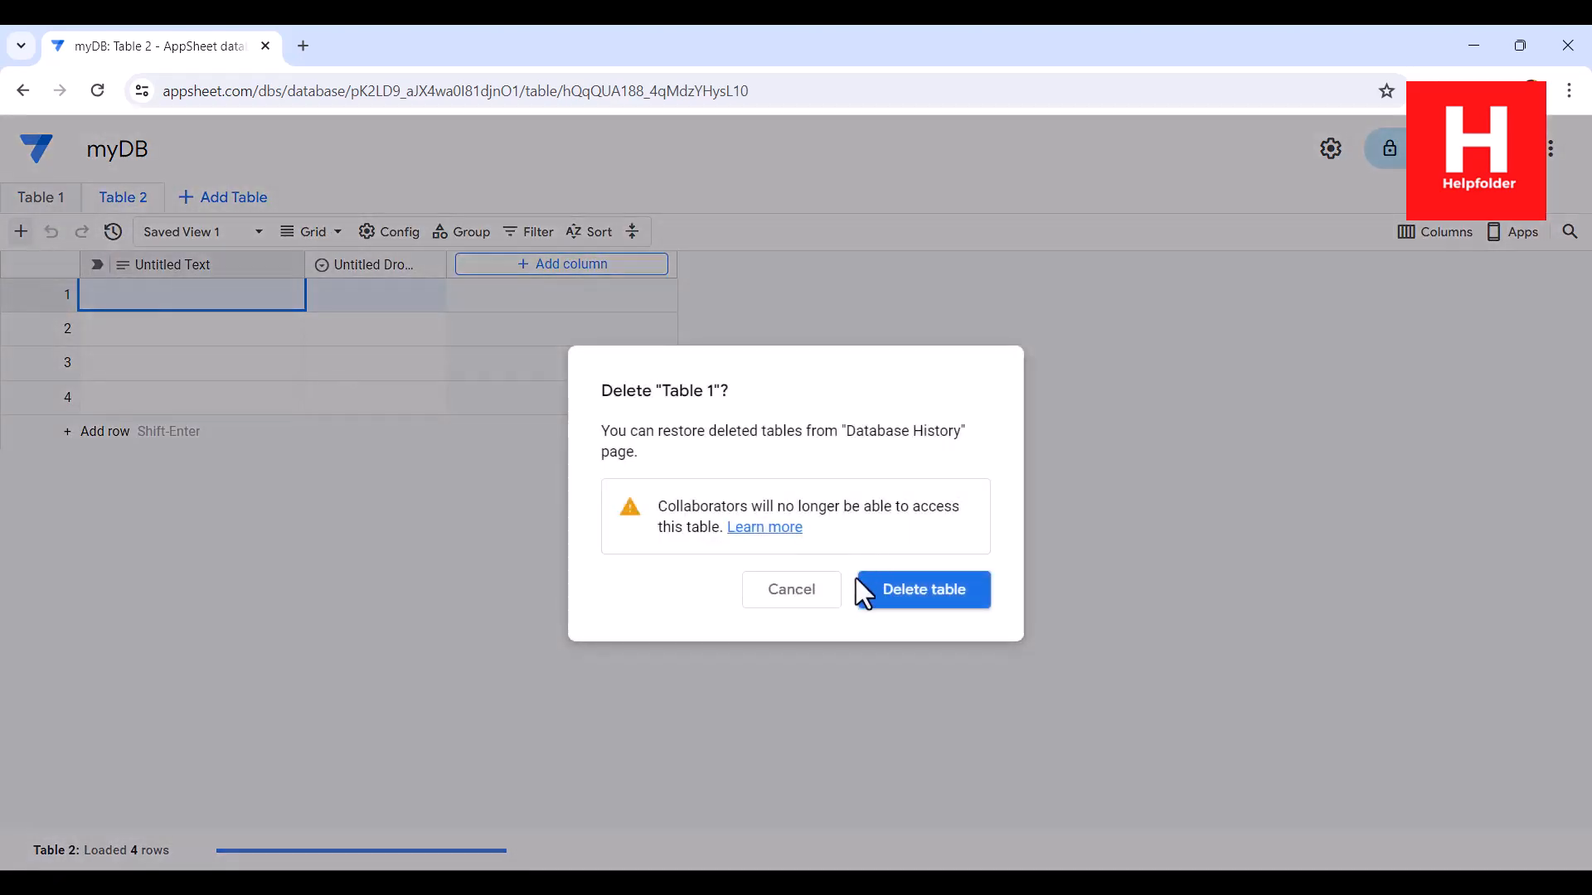
pyautogui.click(859, 591)
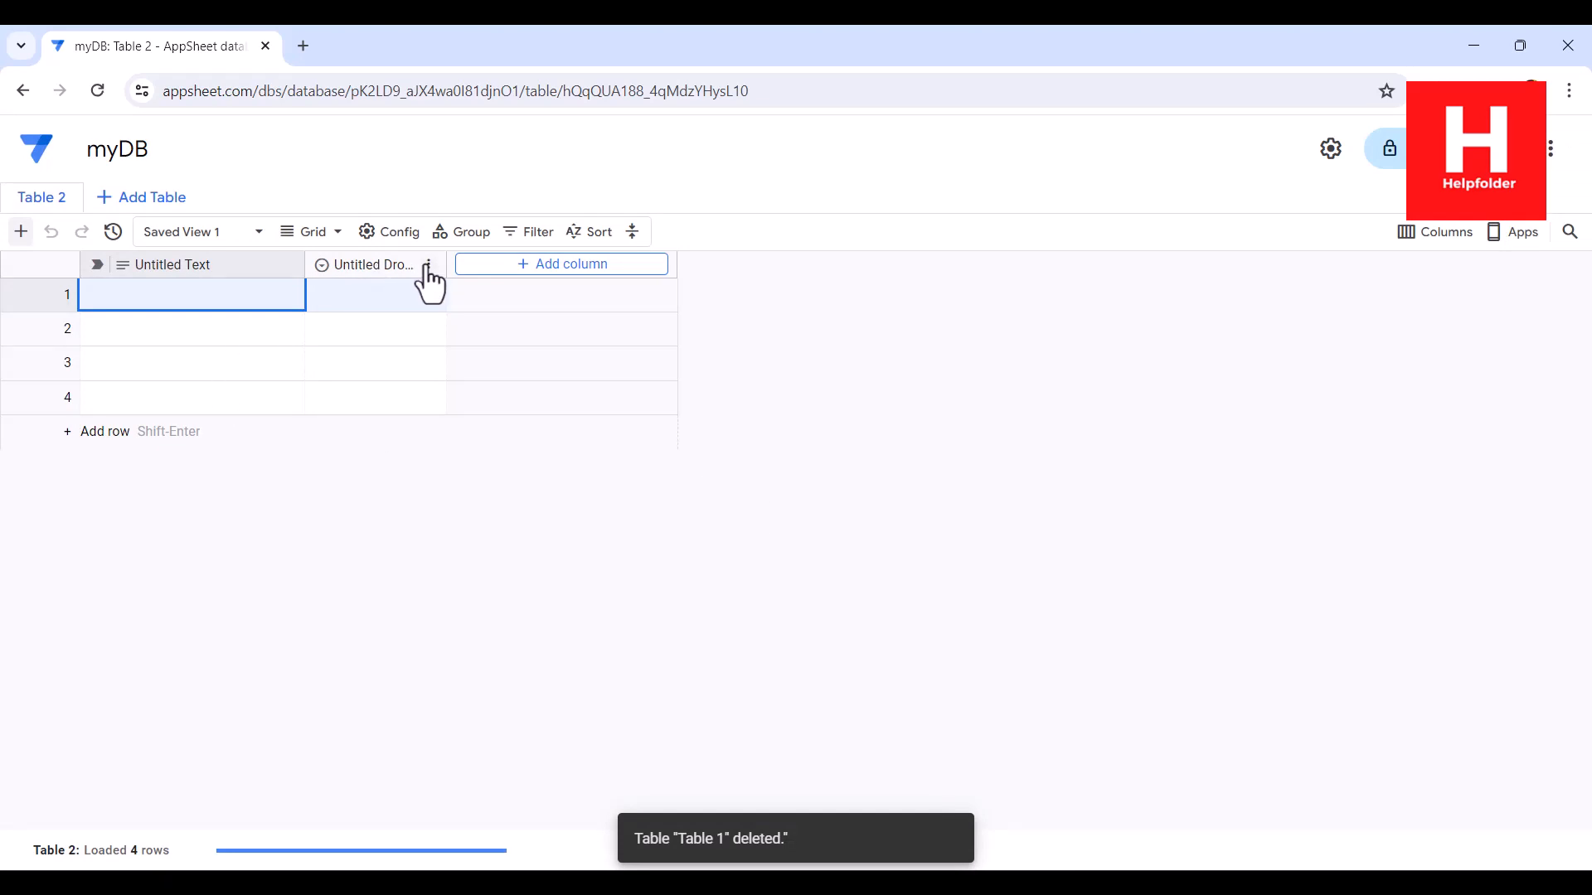
# Step: Delete the Untitled Dropdown column from Table 2
pyautogui.click(428, 265)
pyautogui.click(518, 729)
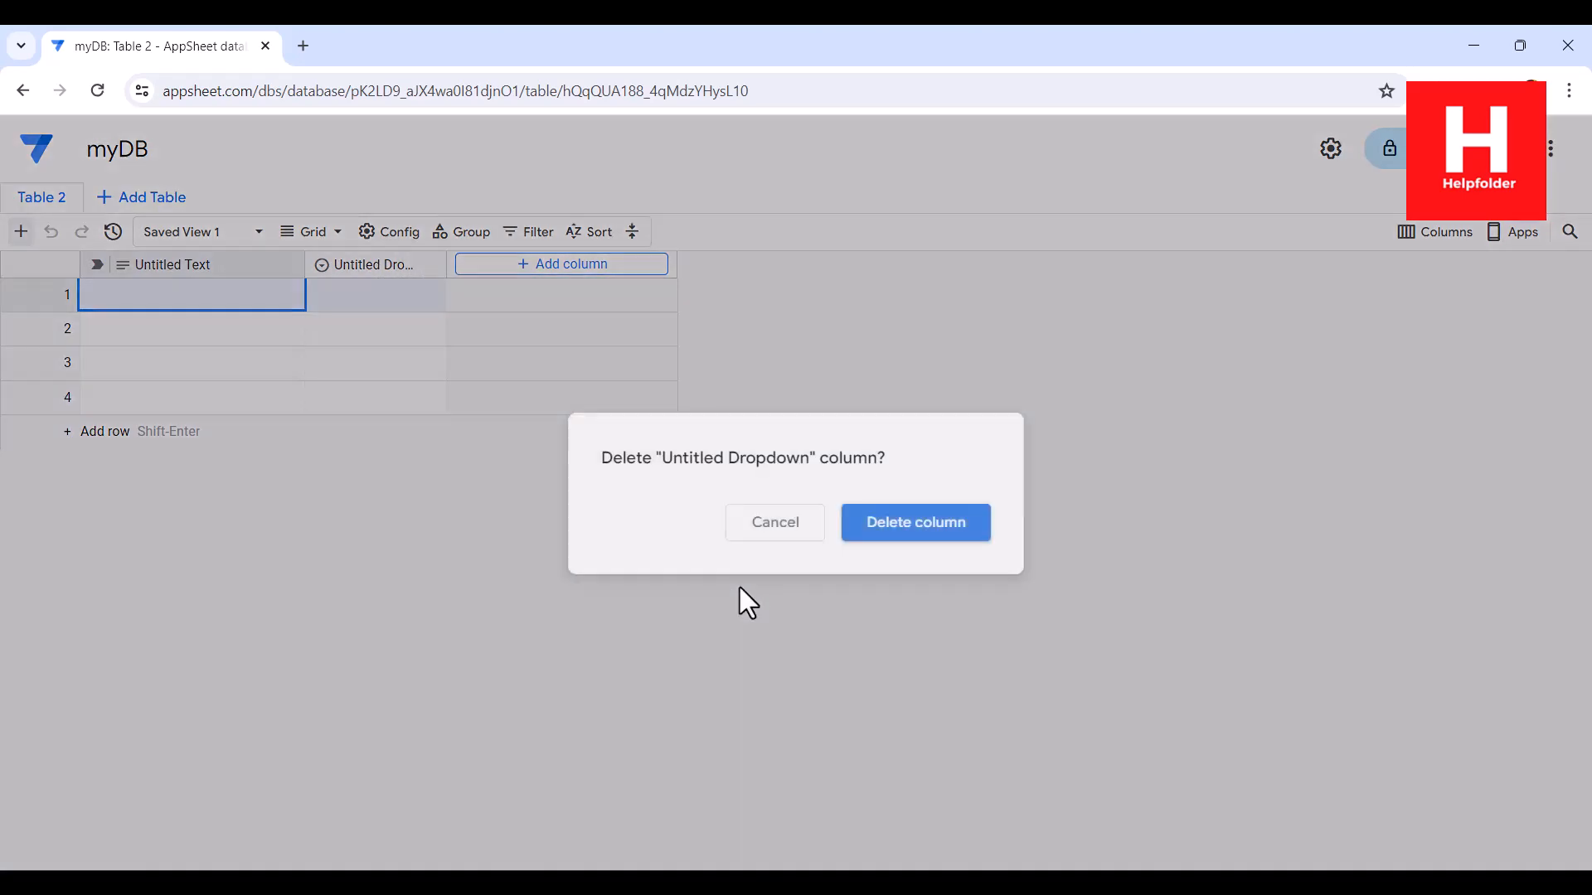
pyautogui.click(955, 537)
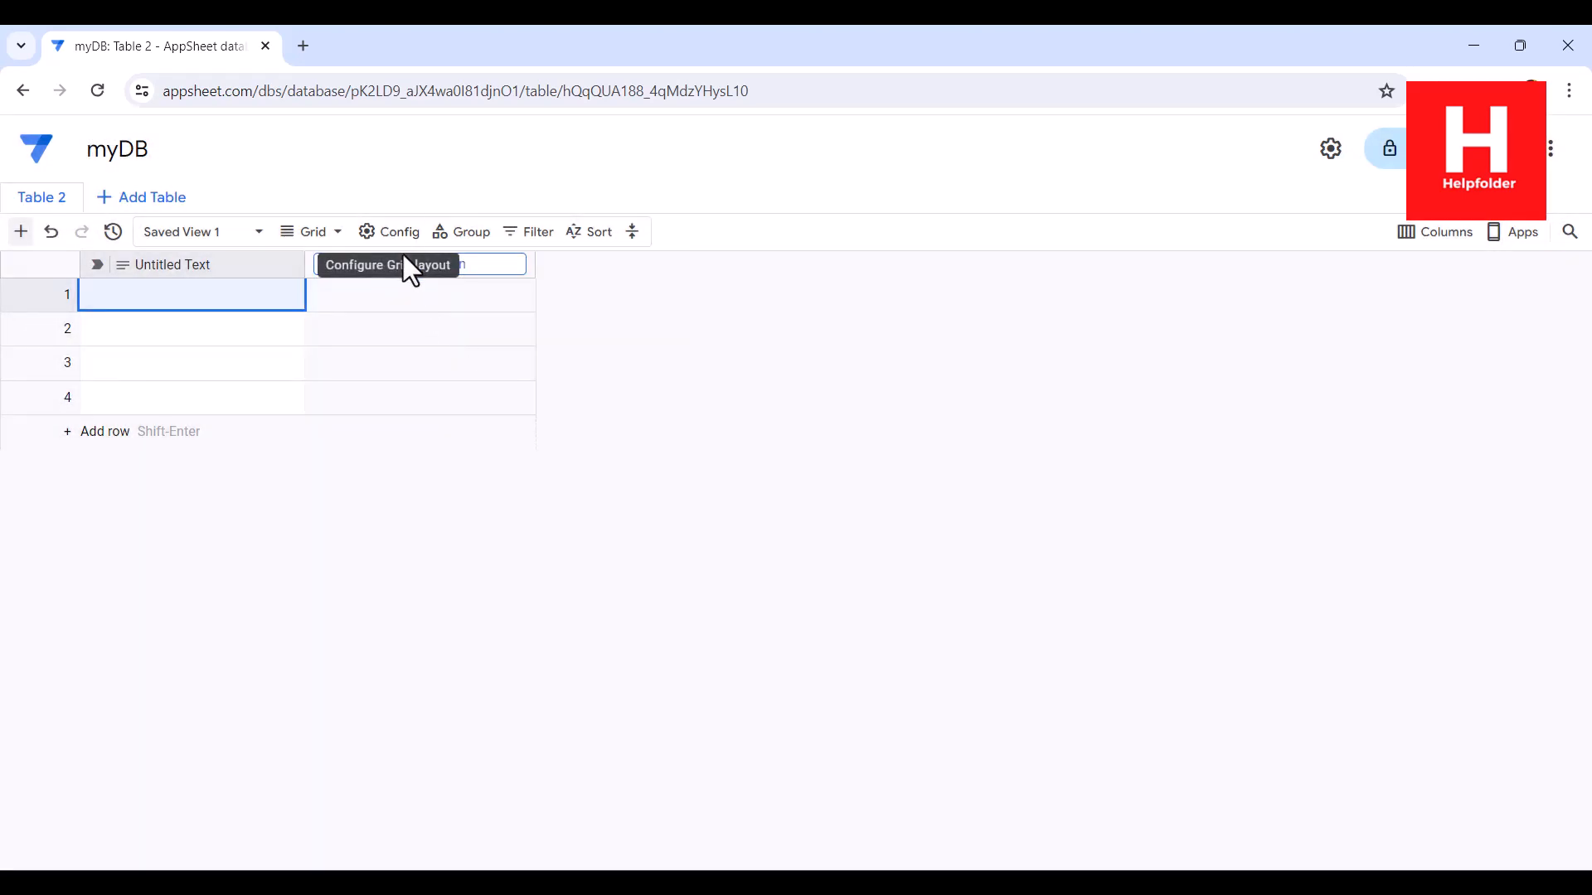
# Step: Add a column named Date with the type Date to Table 2
pyautogui.click(500, 264)
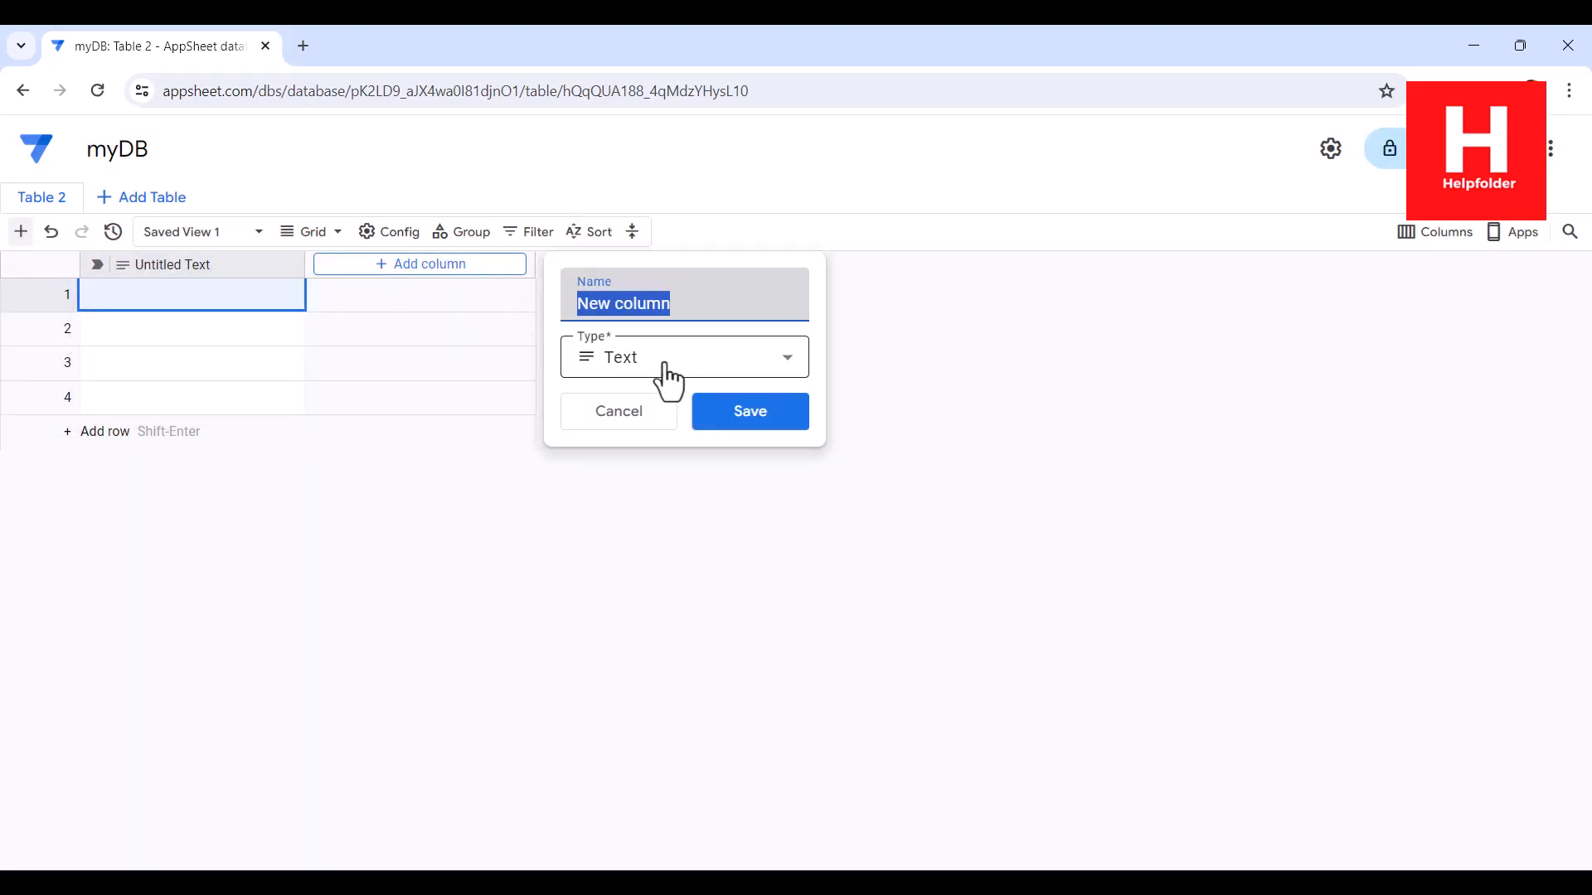
pyautogui.write('Date')
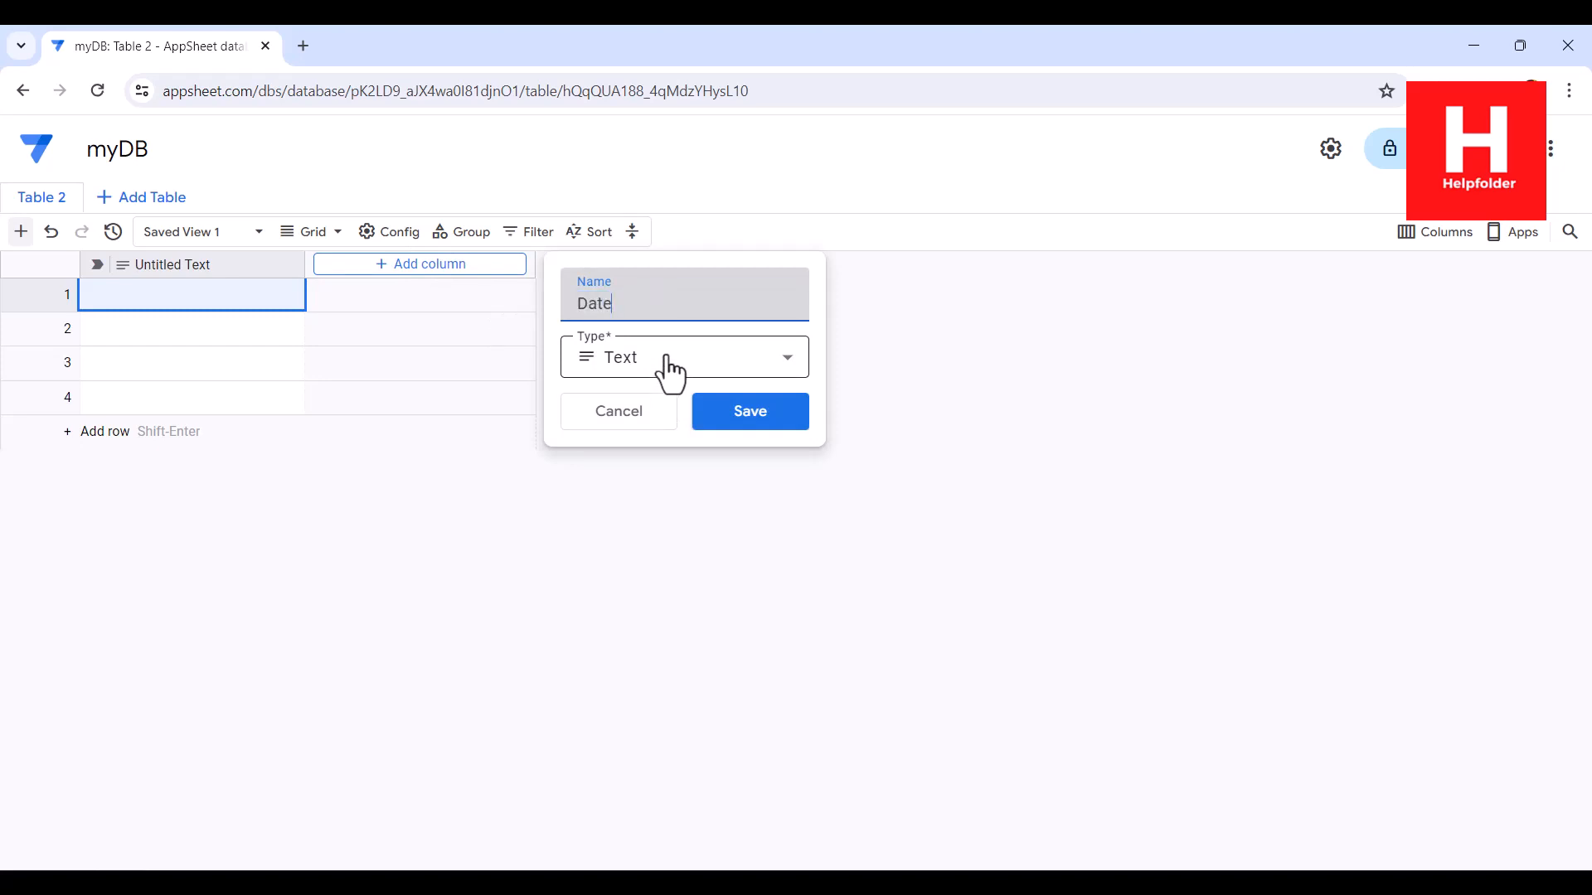
pyautogui.click(668, 369)
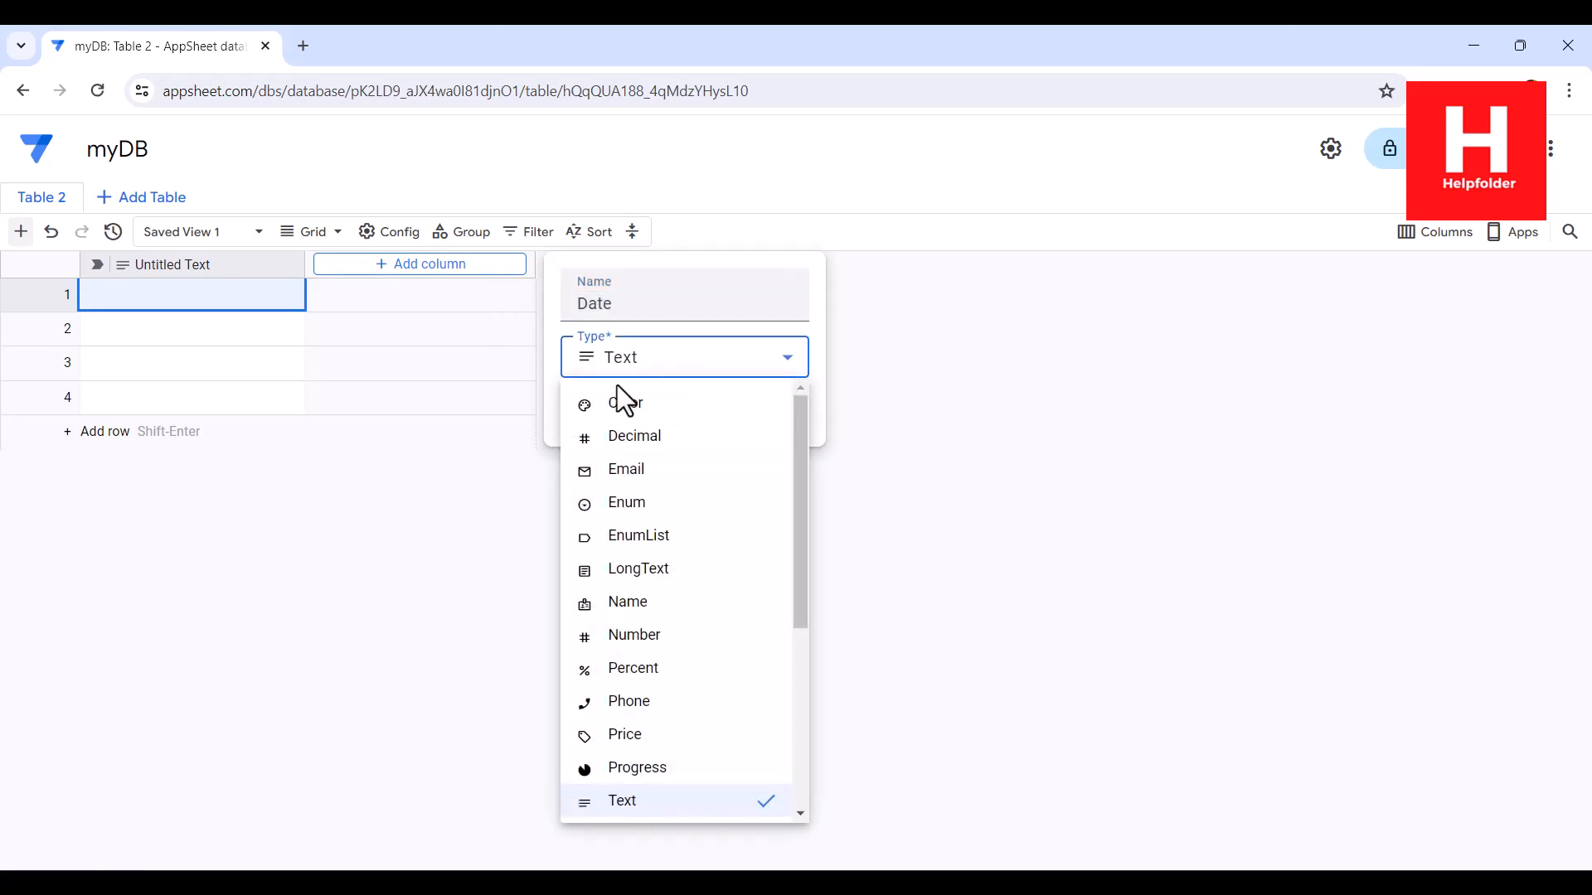
pyautogui.moveTo(794, 494); pyautogui.dragTo(799, 651)
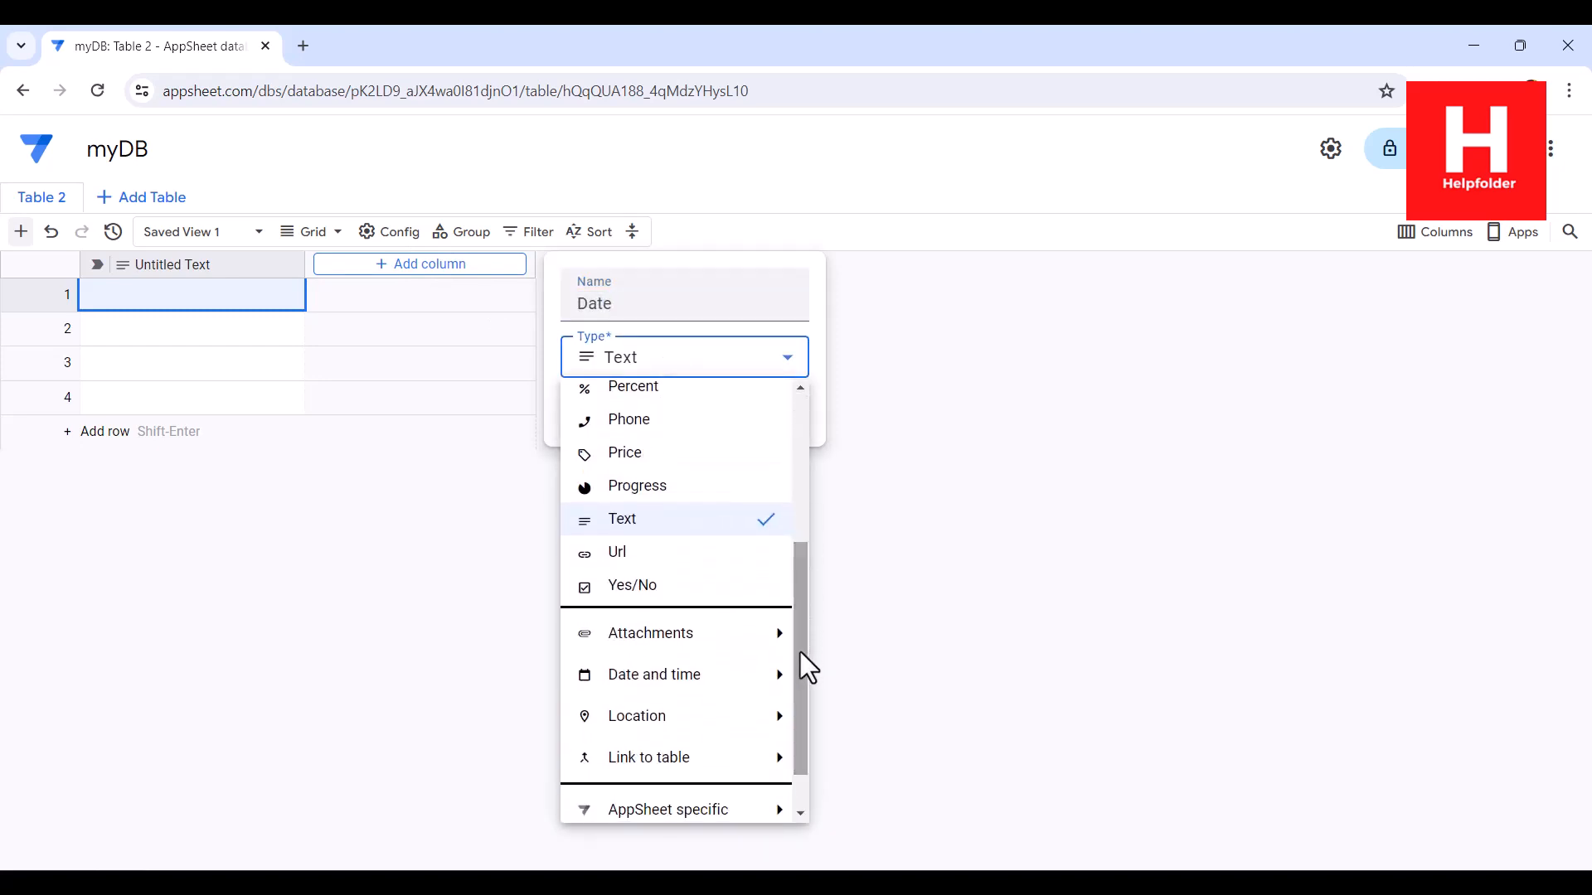
pyautogui.moveTo(742, 673)
pyautogui.click(838, 673)
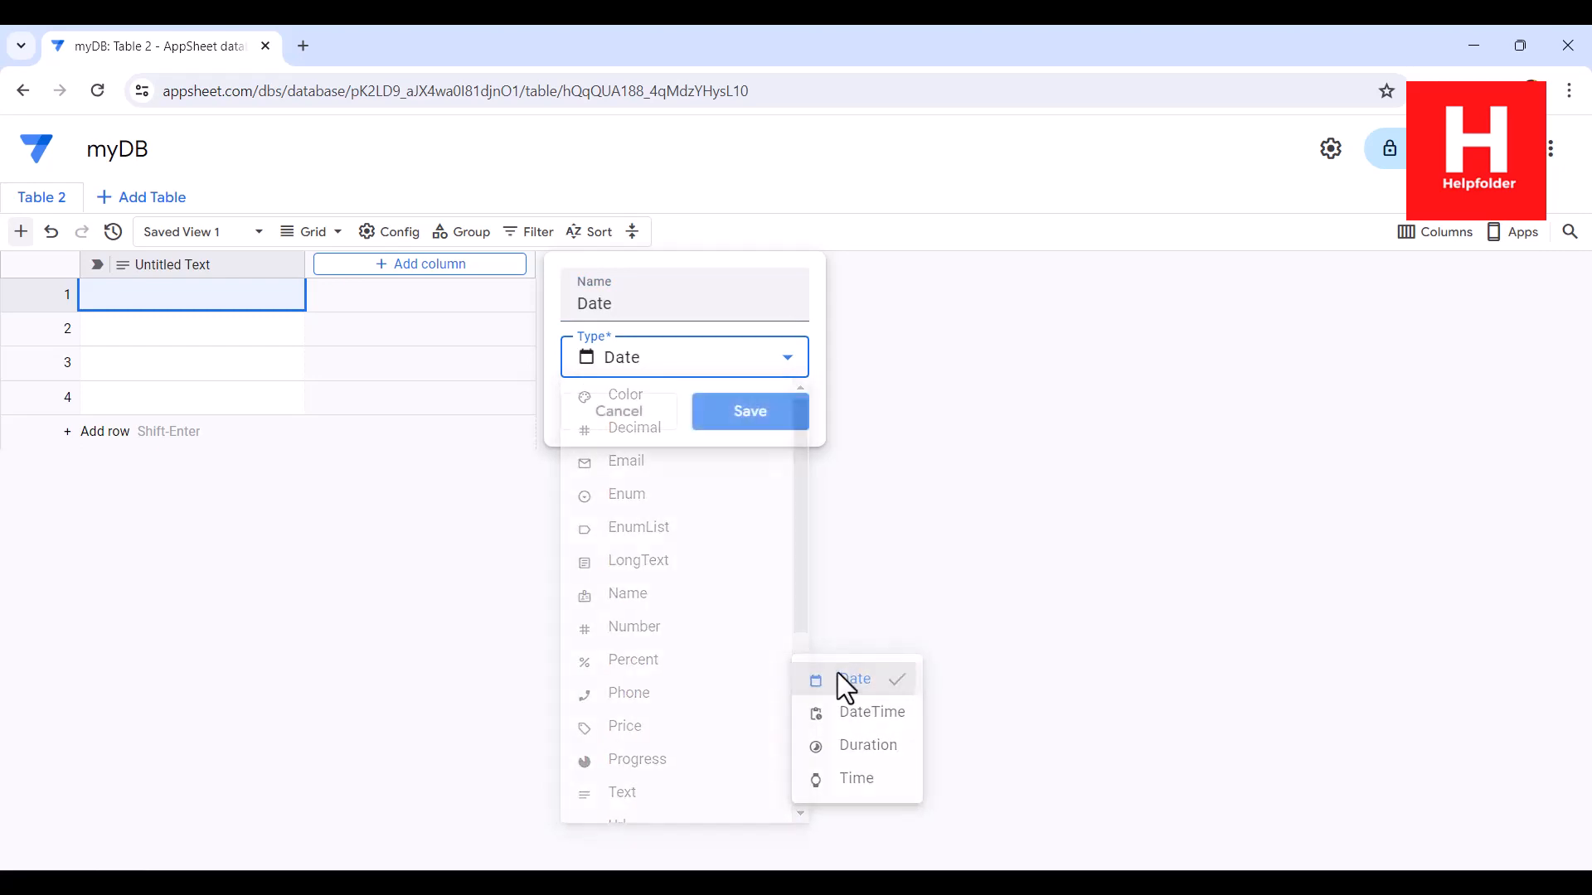
pyautogui.click(778, 406)
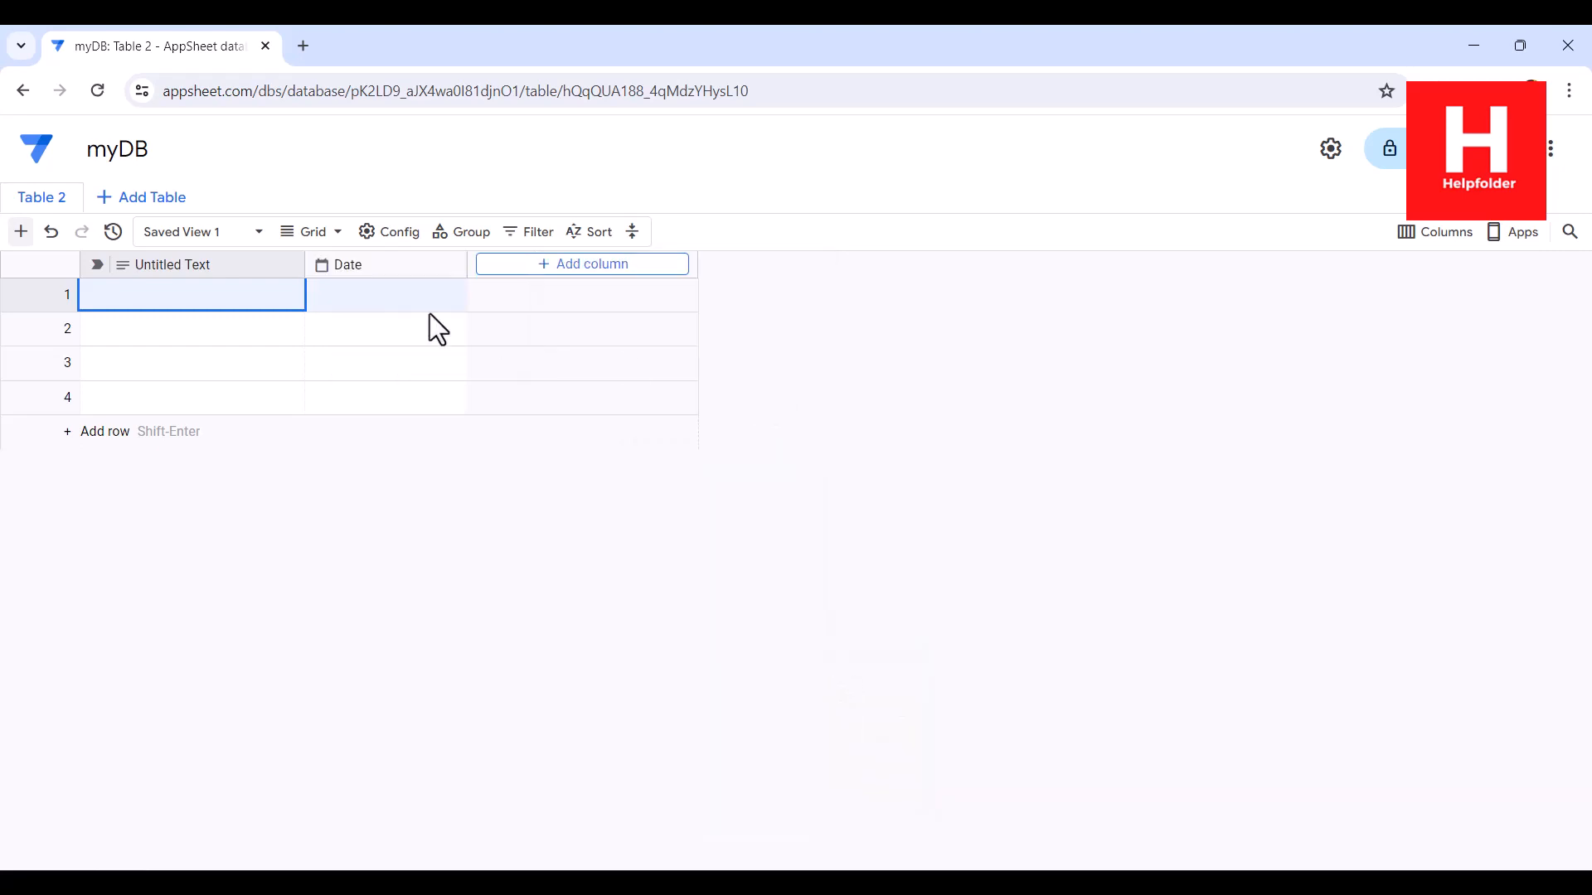
# Step: Make the Date column the table's label and delete the Untitled Text column
pyautogui.click(450, 265)
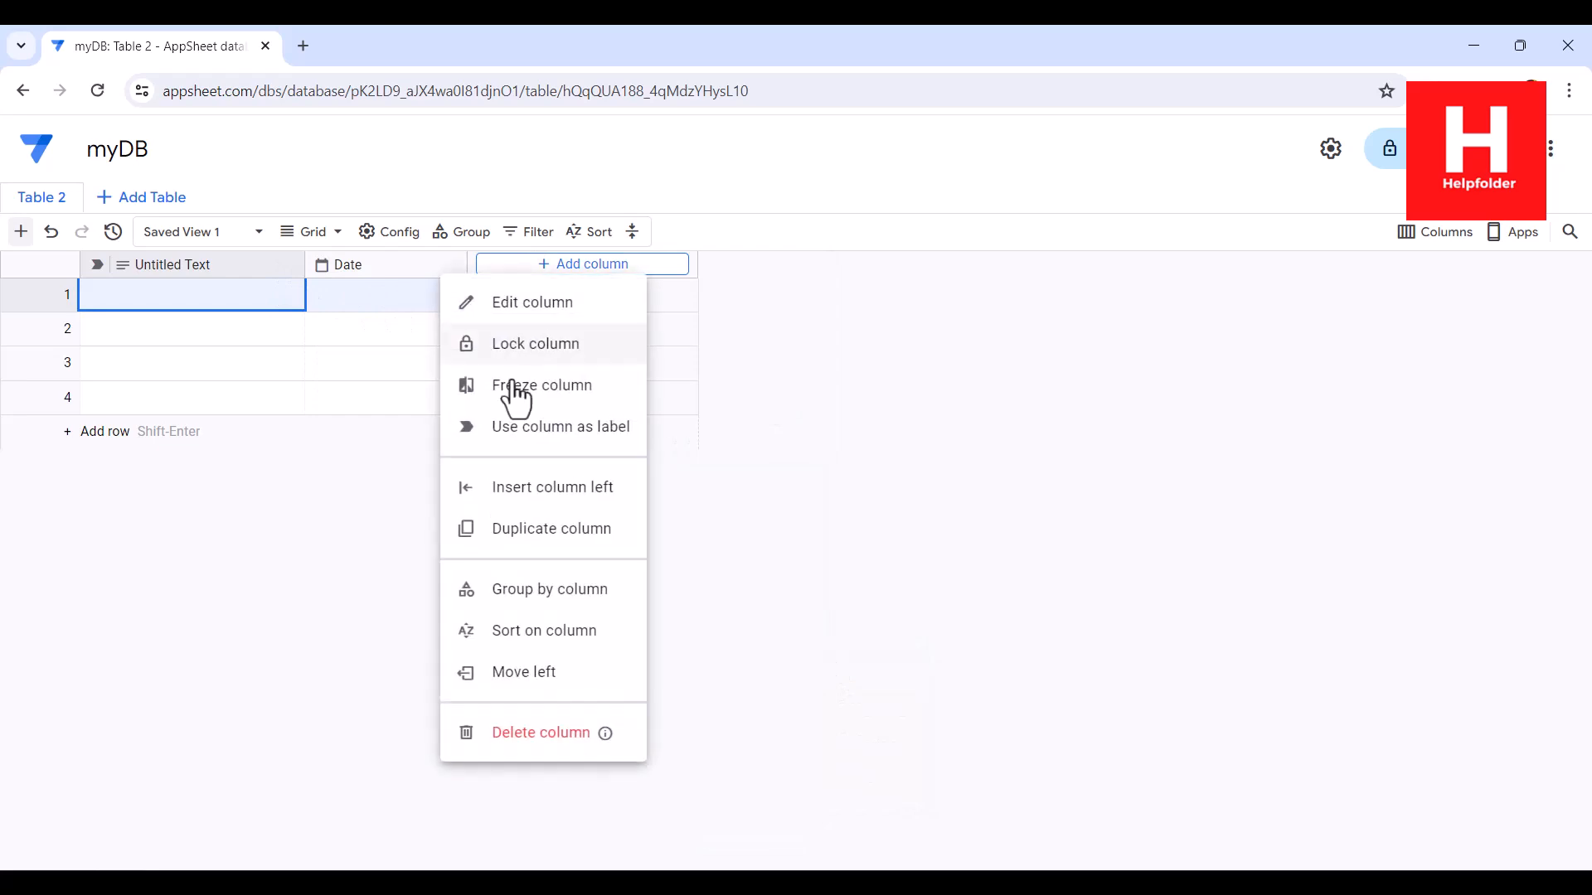
pyautogui.click(515, 432)
pyautogui.click(291, 266)
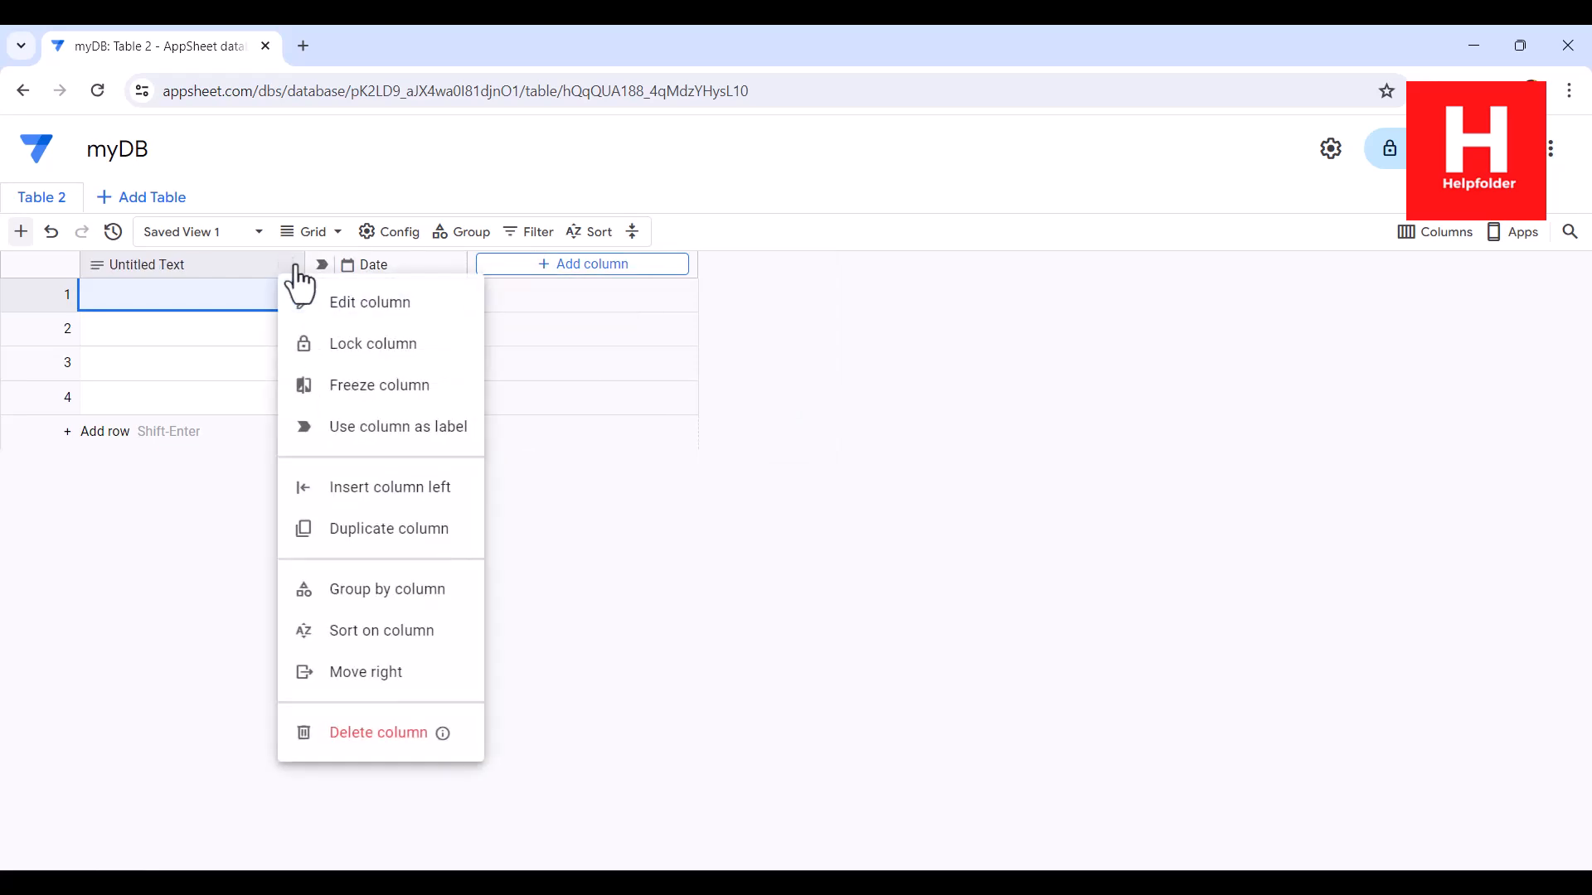
pyautogui.click(356, 734)
pyautogui.click(904, 524)
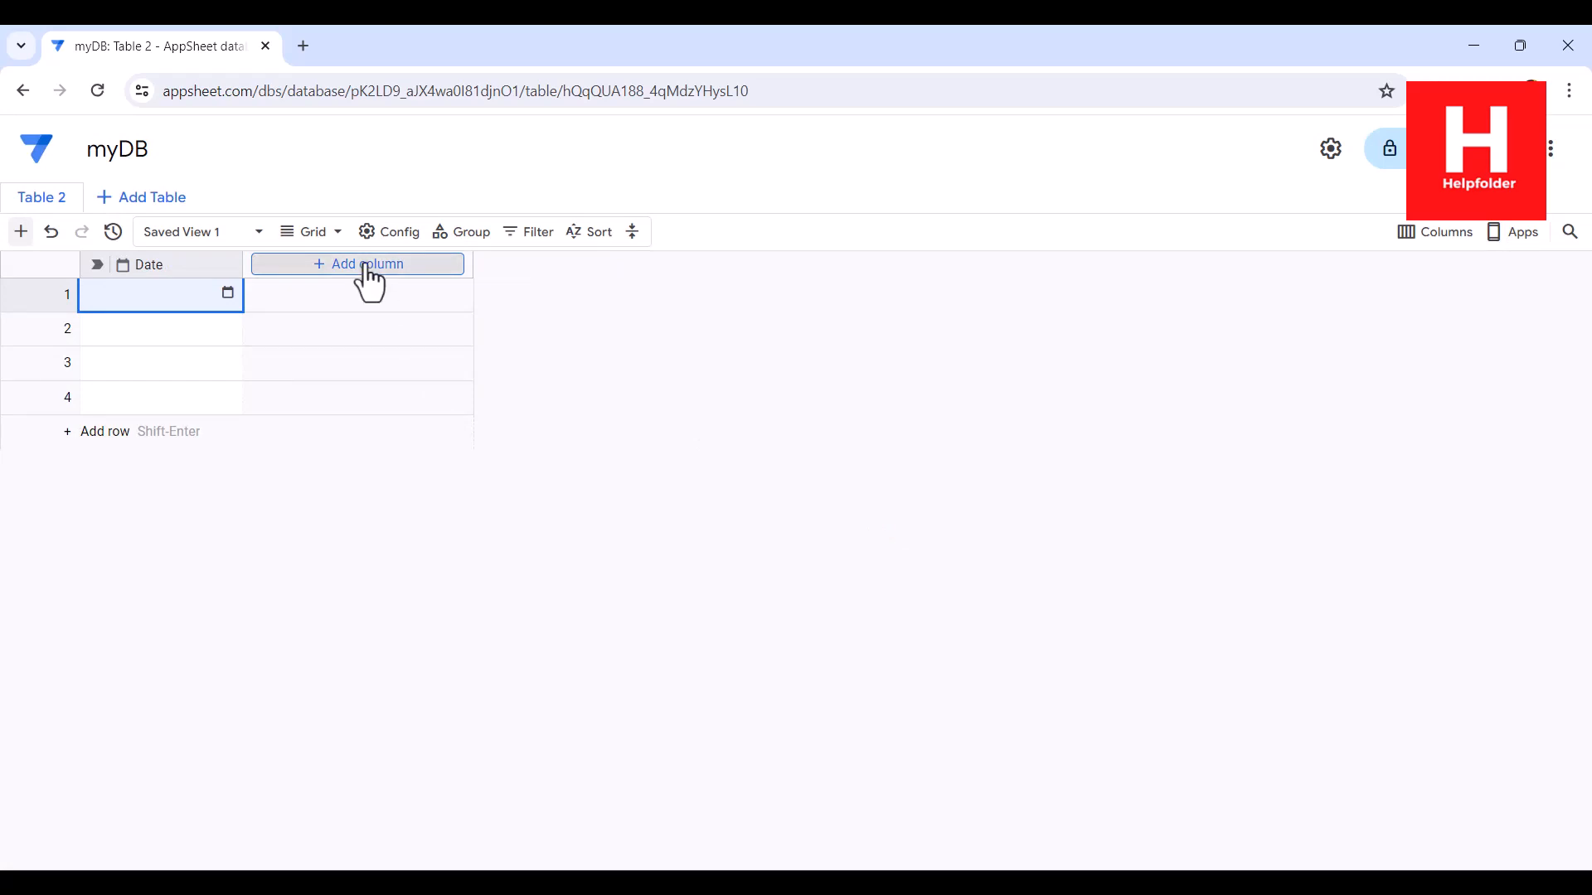
# Step: Add two Text columns named Lesson and Professor after the Date column
pyautogui.click(365, 264)
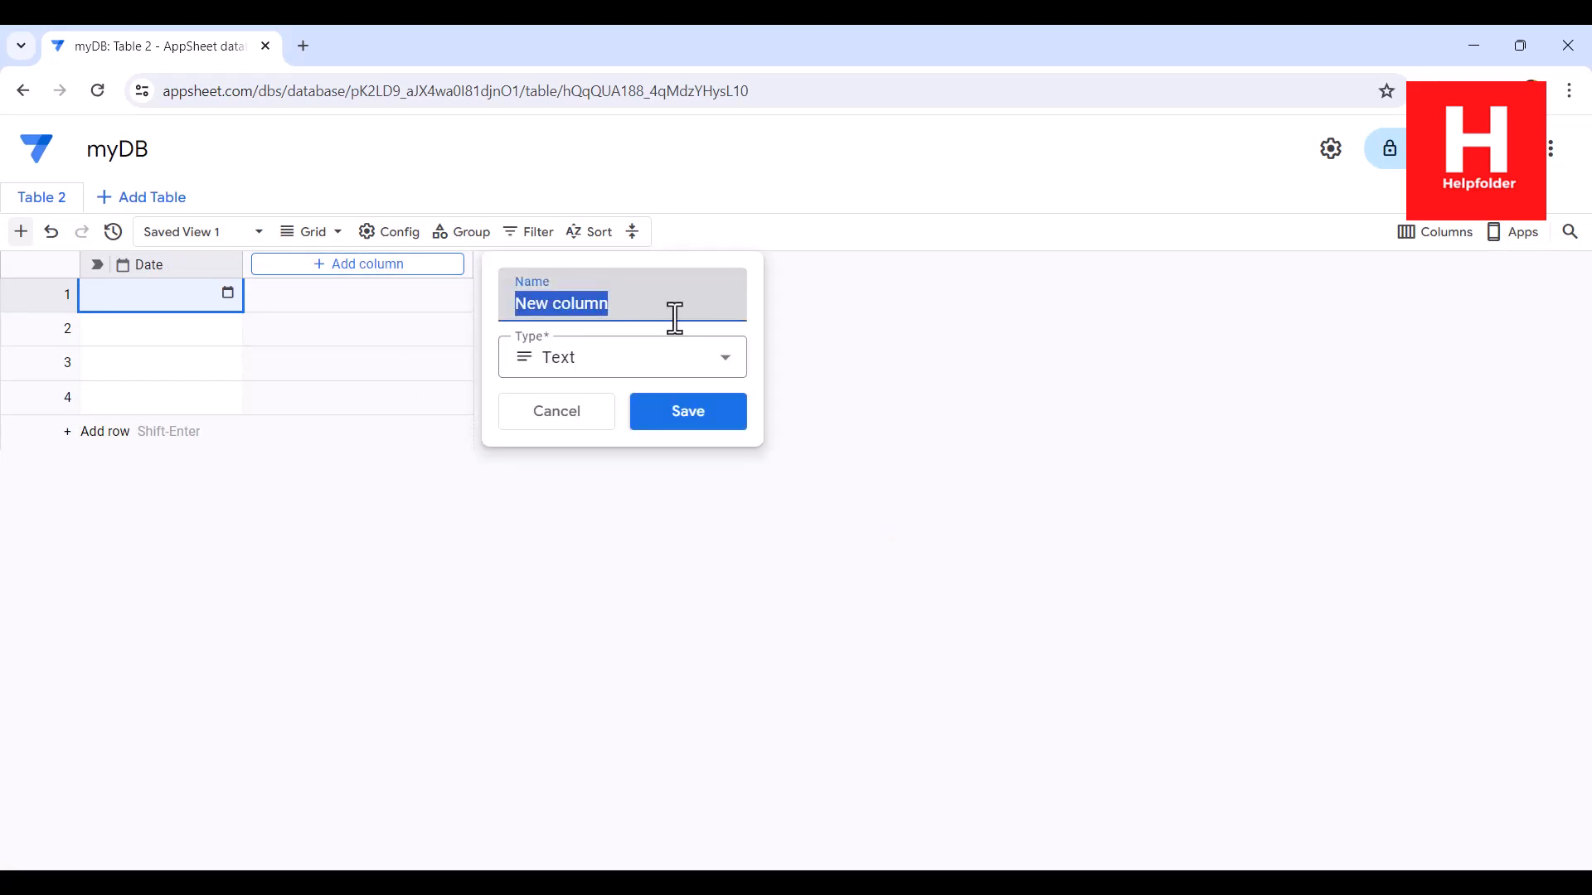
pyautogui.write('Lesson')
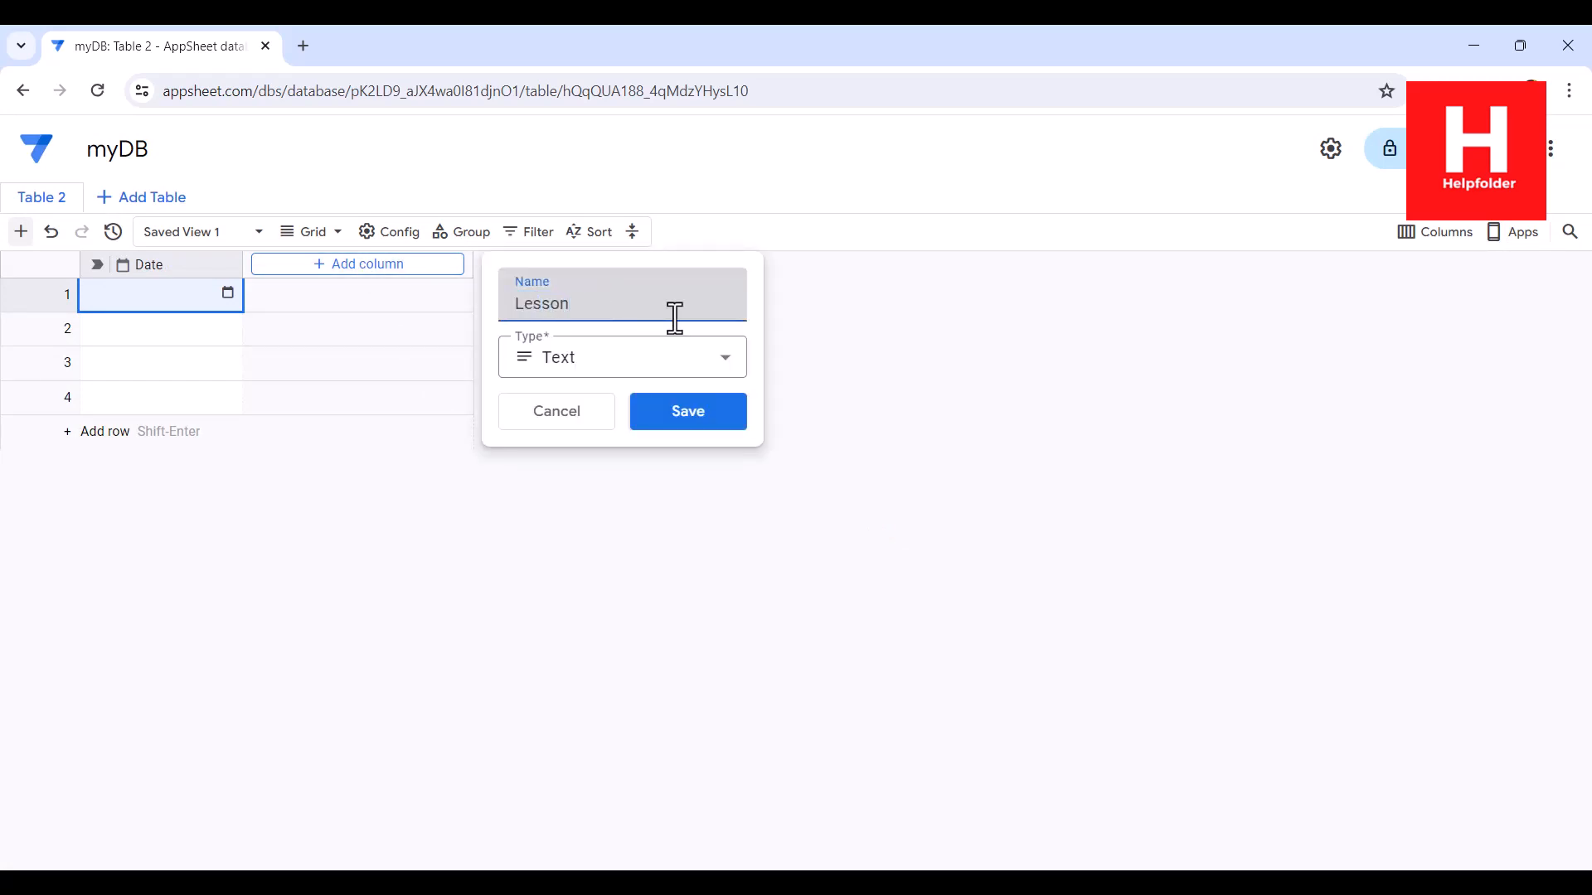
pyautogui.click(693, 398)
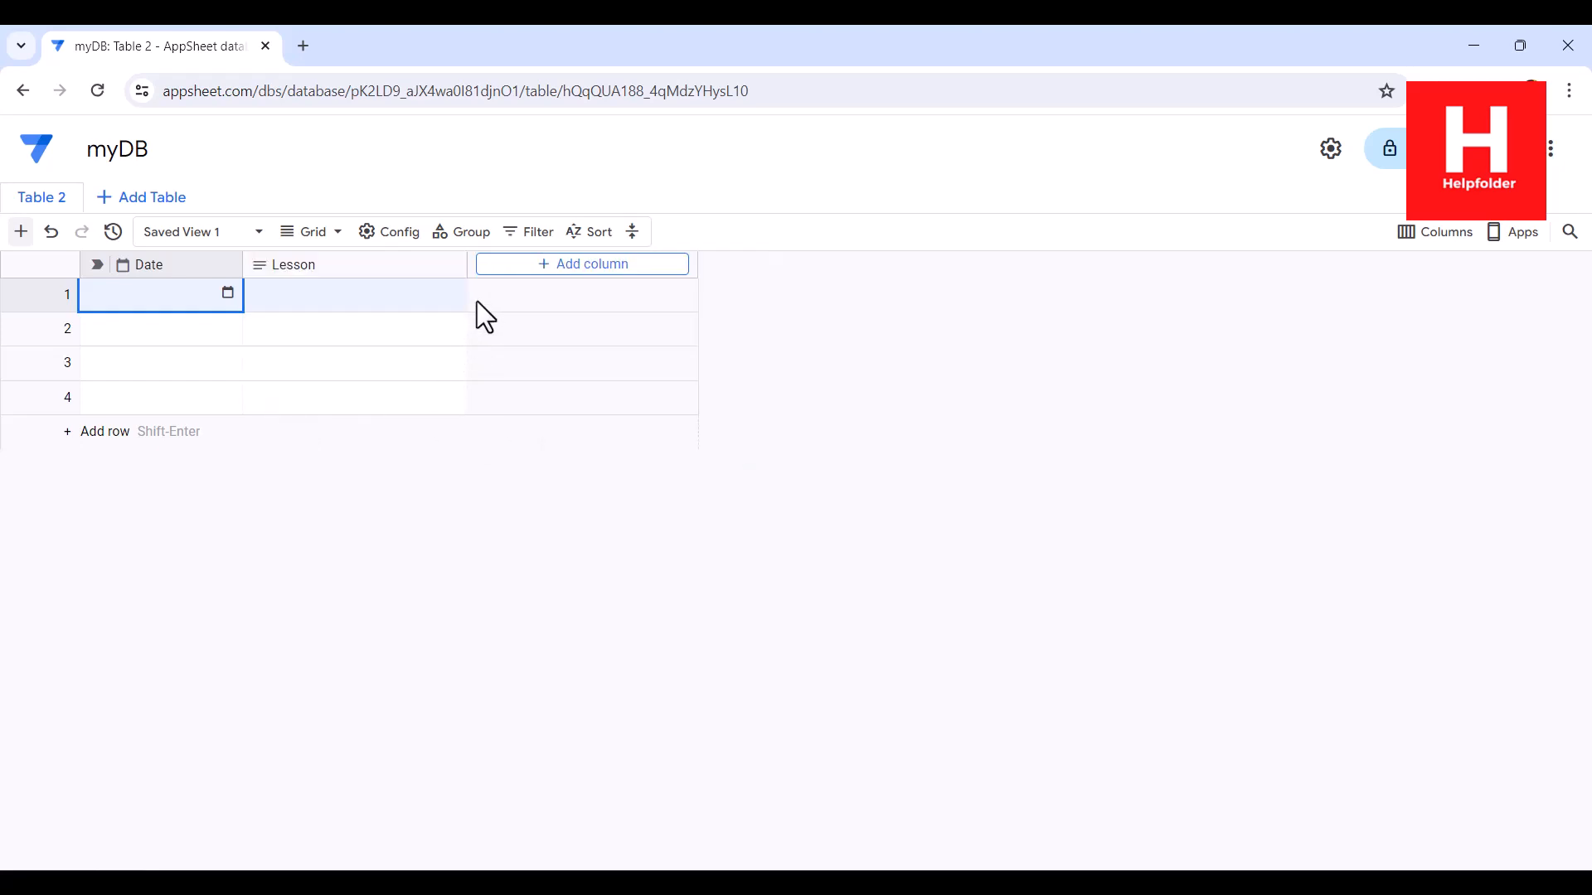
pyautogui.click(544, 266)
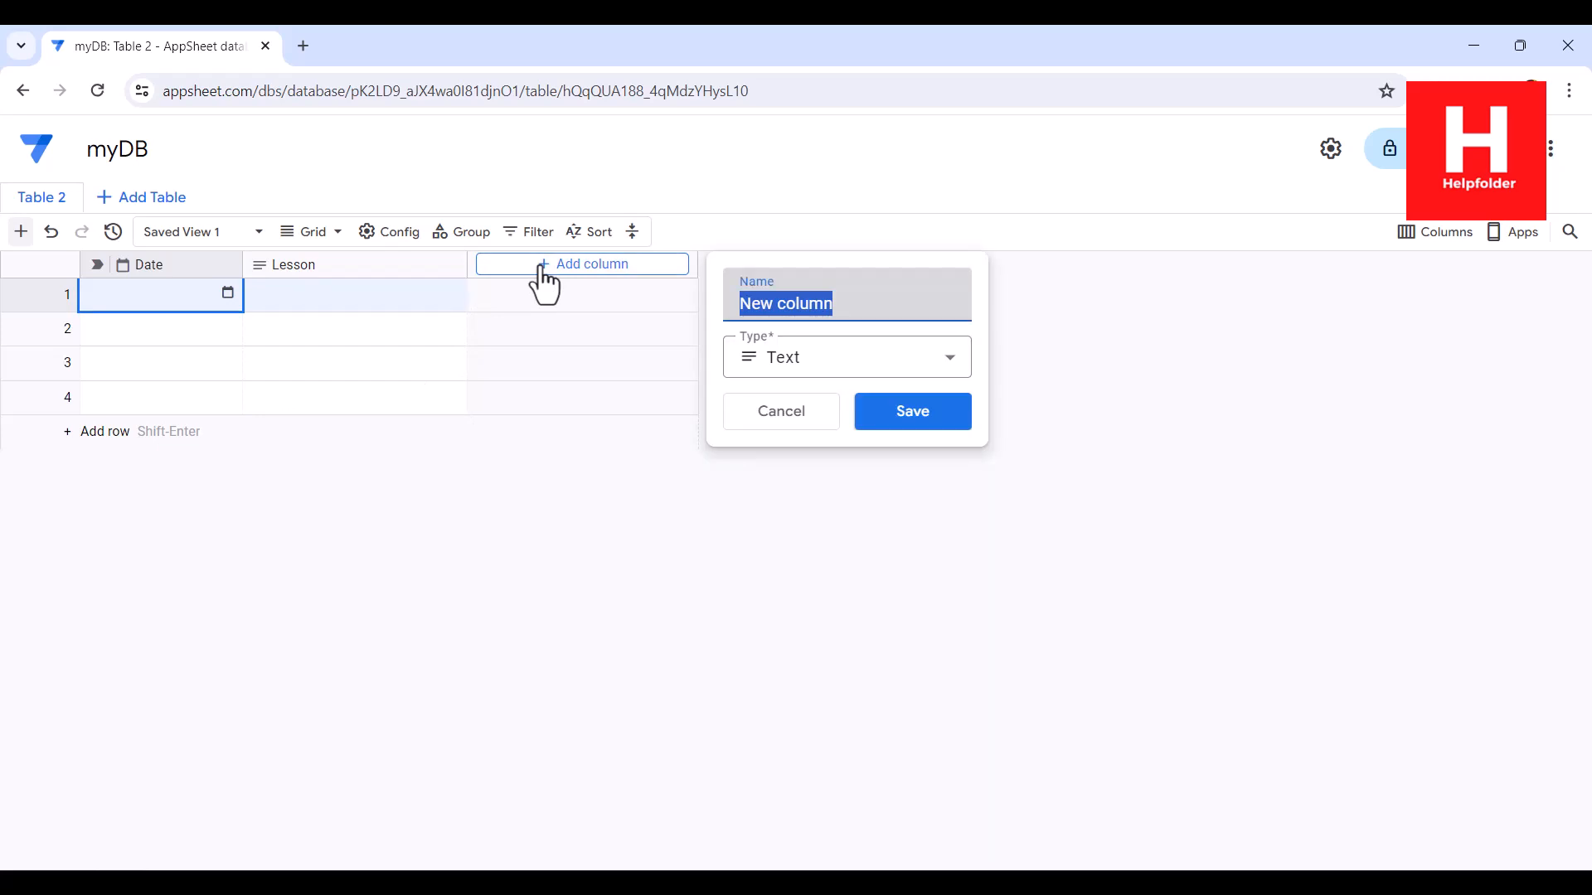
pyautogui.write('Pr')
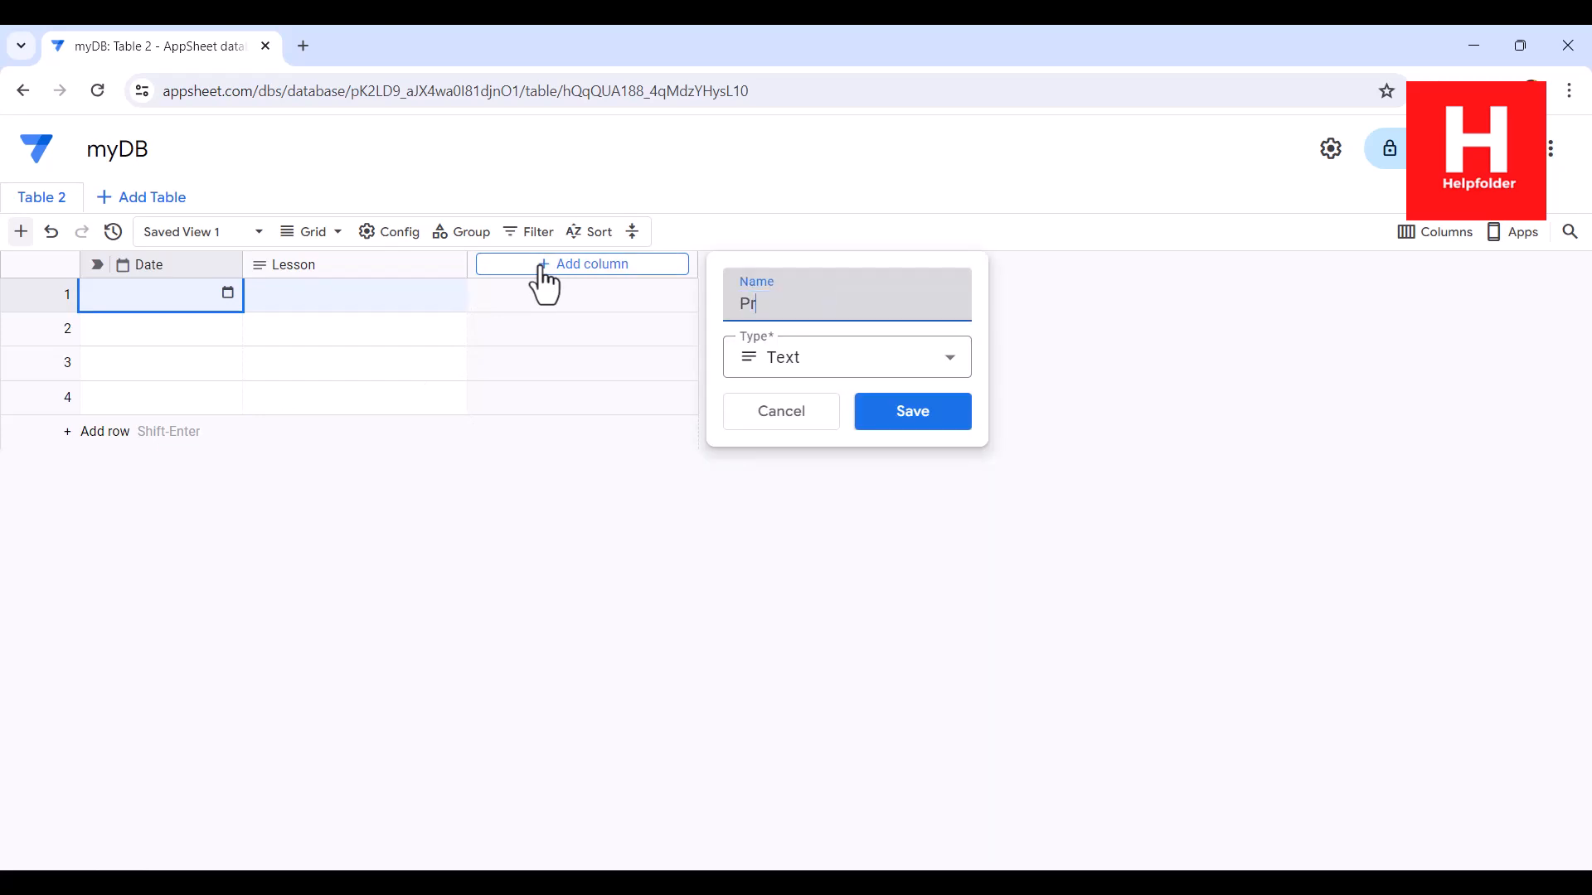
pyautogui.write('ofessor')
pyautogui.click(928, 432)
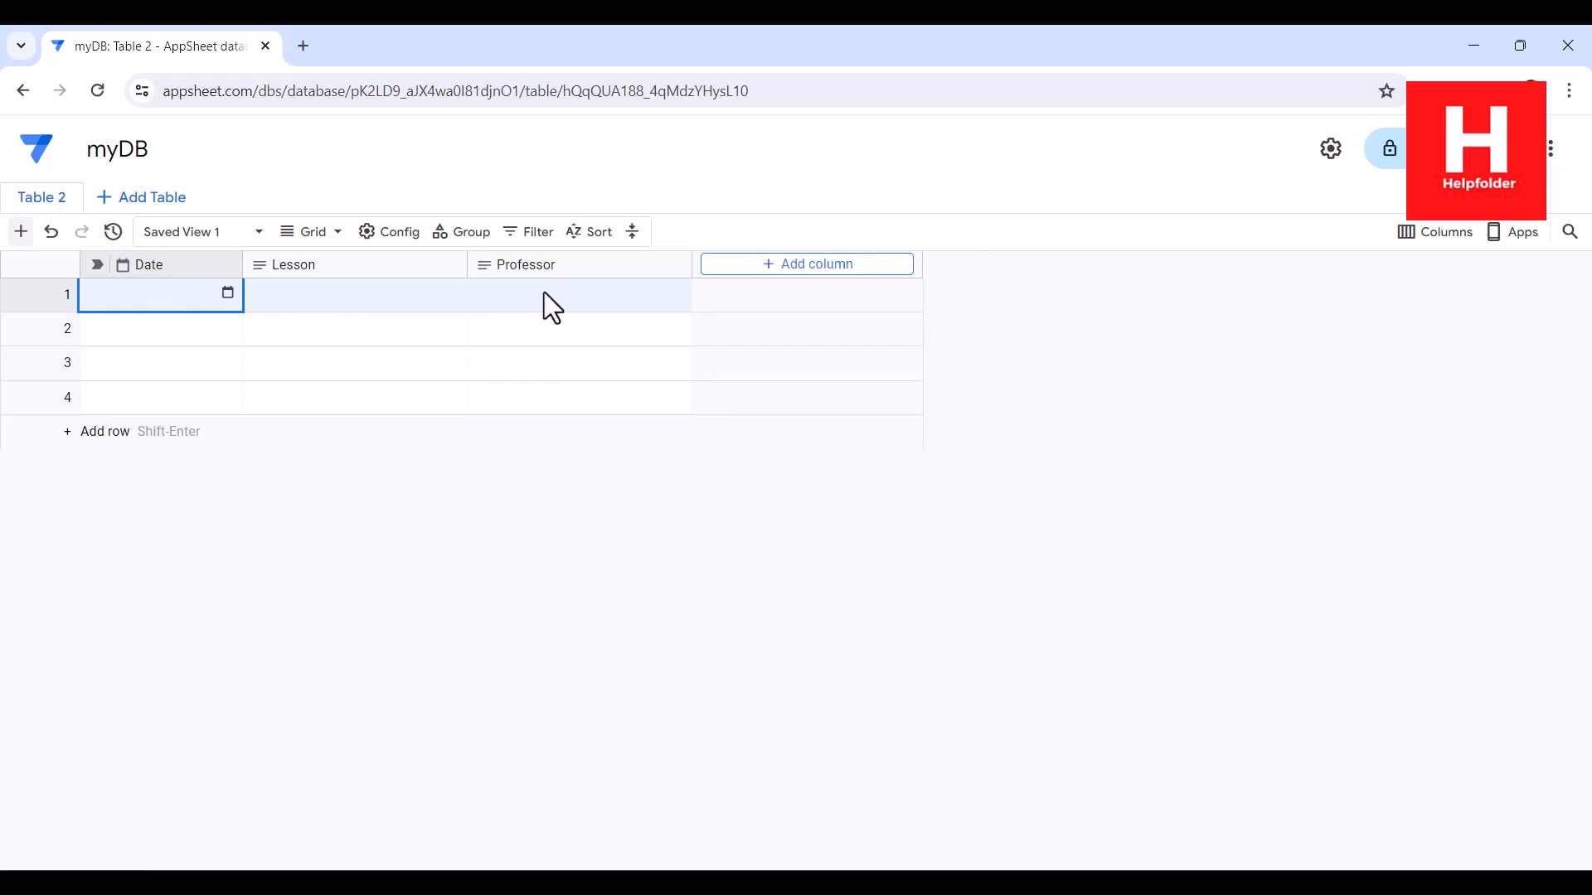
# Step: Add two Text columns named Class and Notes after the Professor column
pyautogui.click(759, 267)
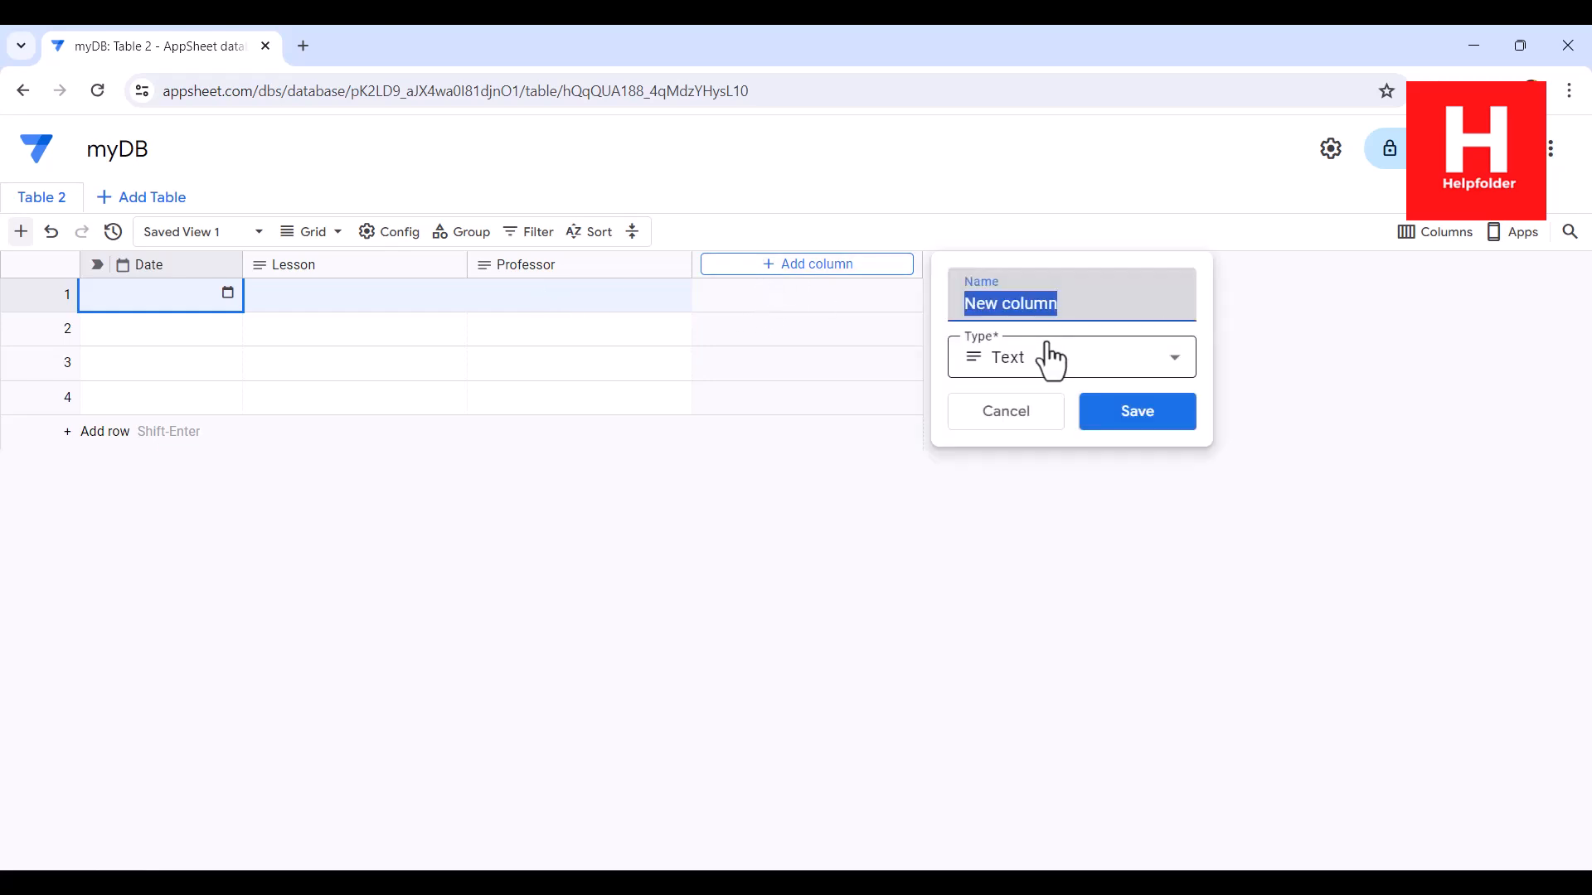
pyautogui.write('Class')
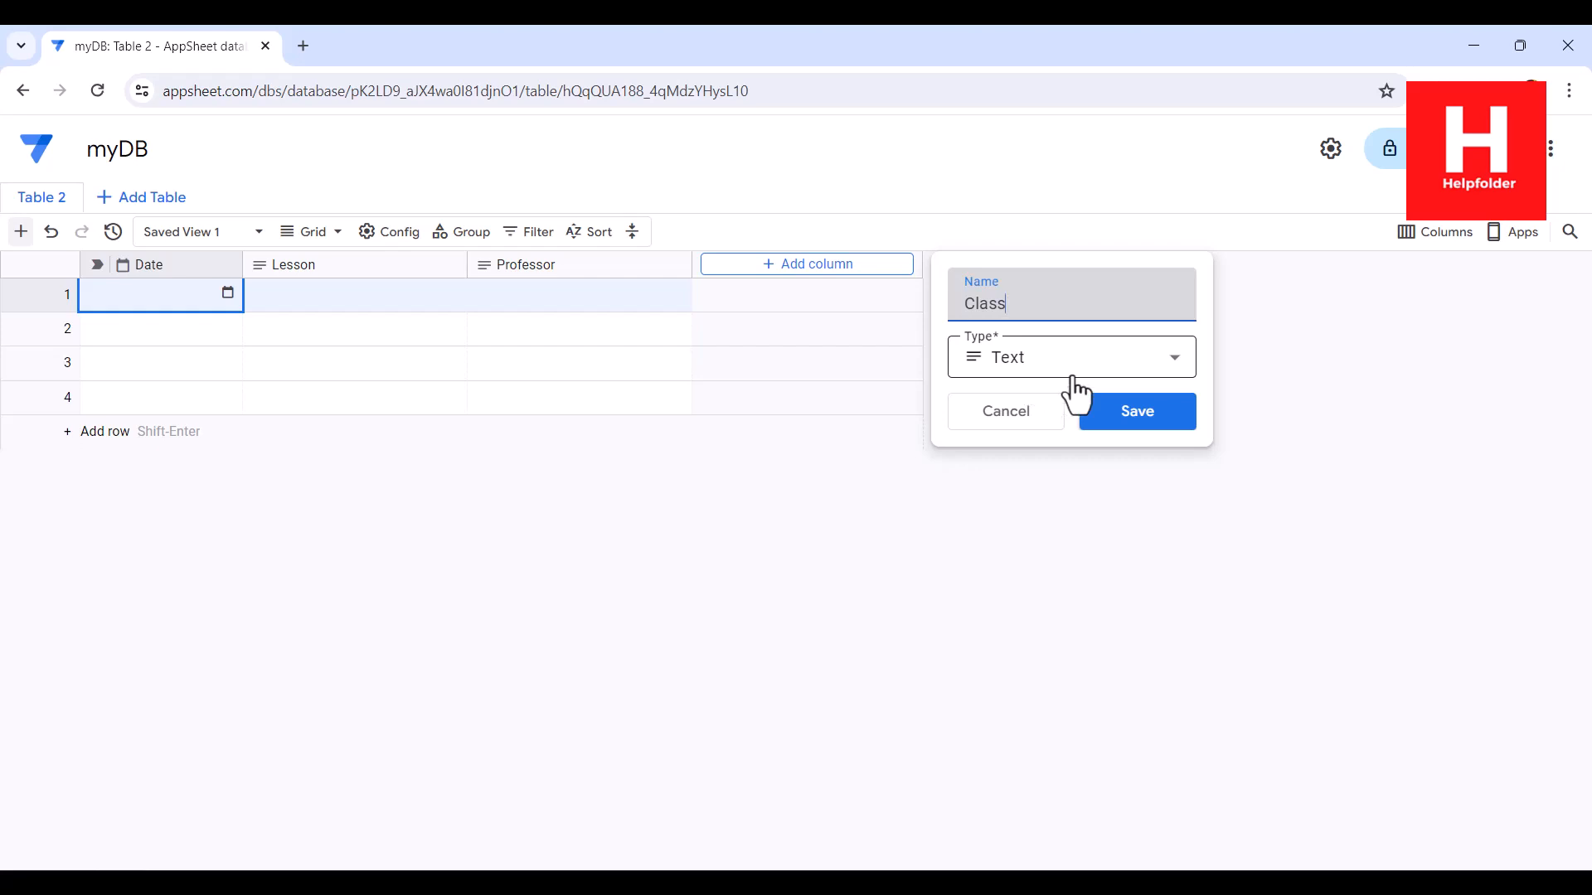
pyautogui.click(1148, 412)
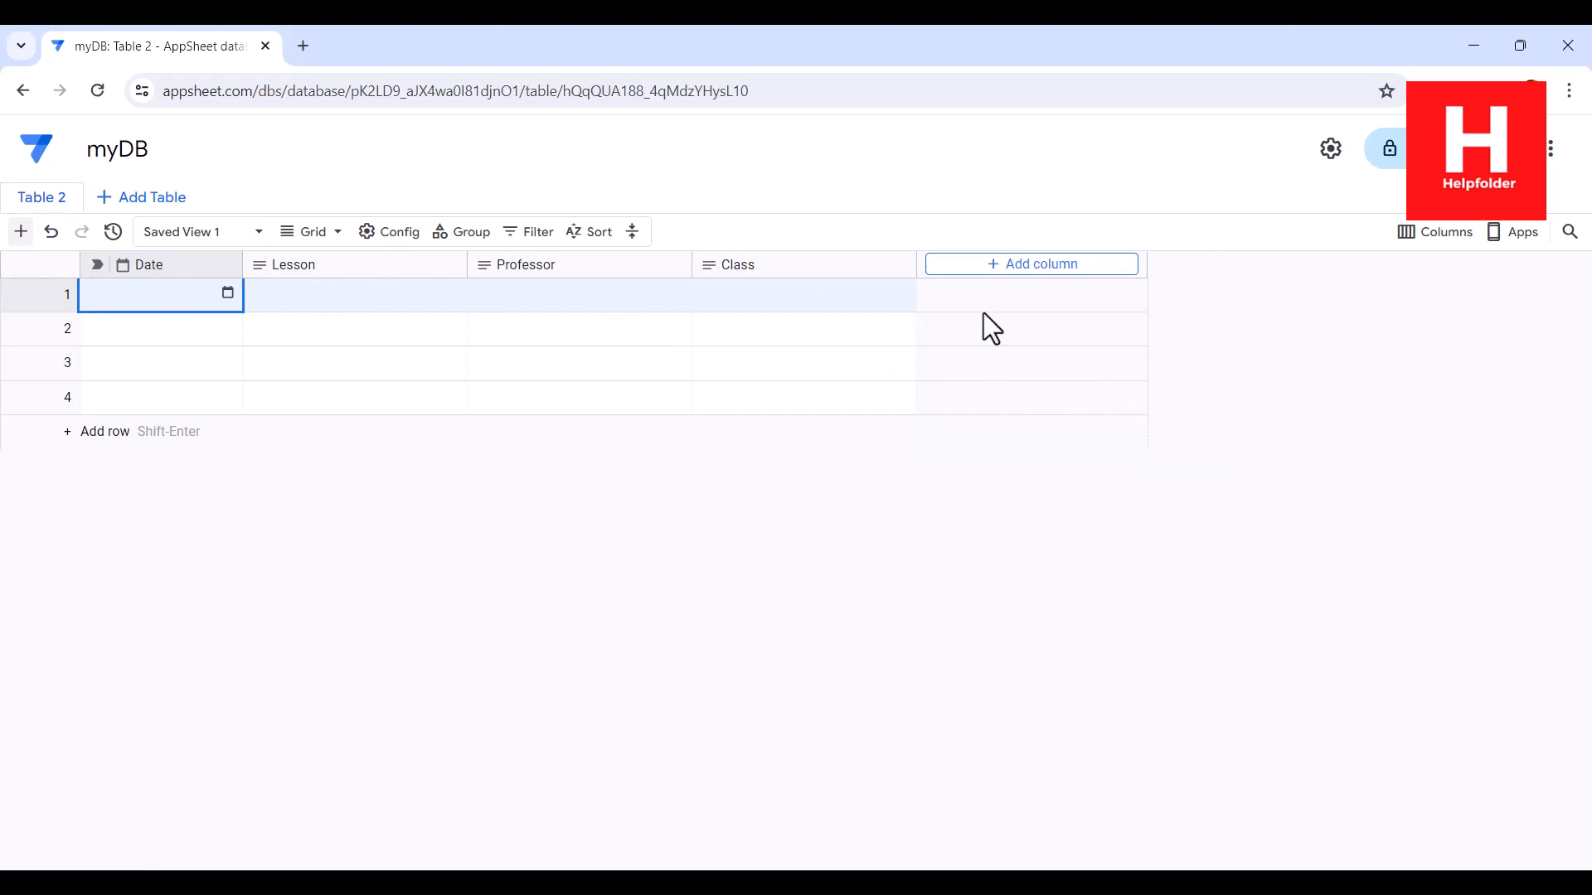
pyautogui.click(968, 267)
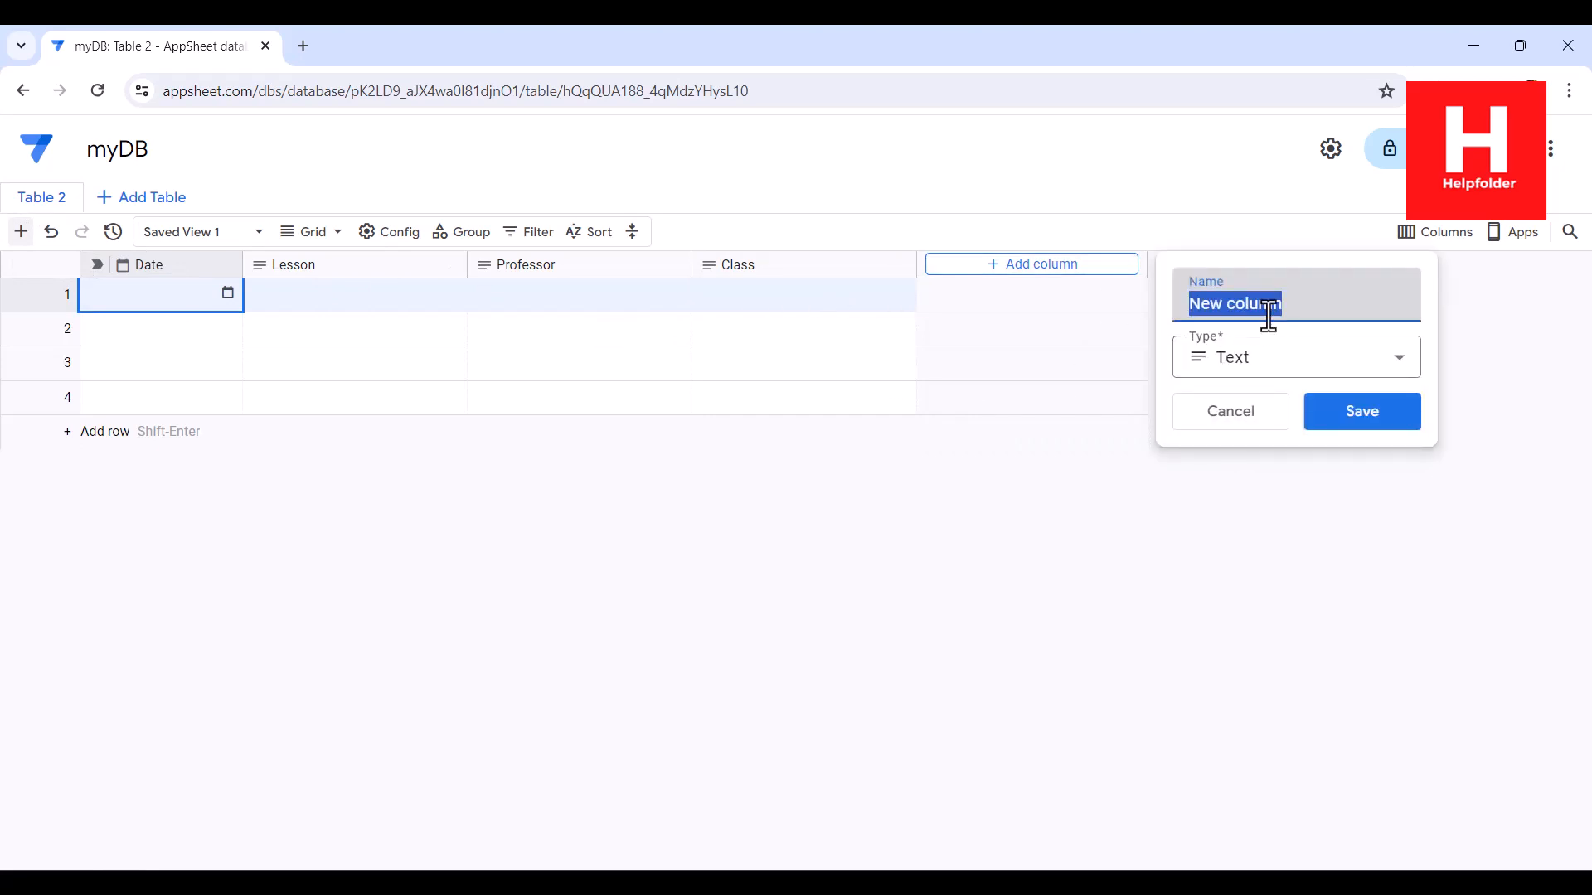
pyautogui.write('Notes')
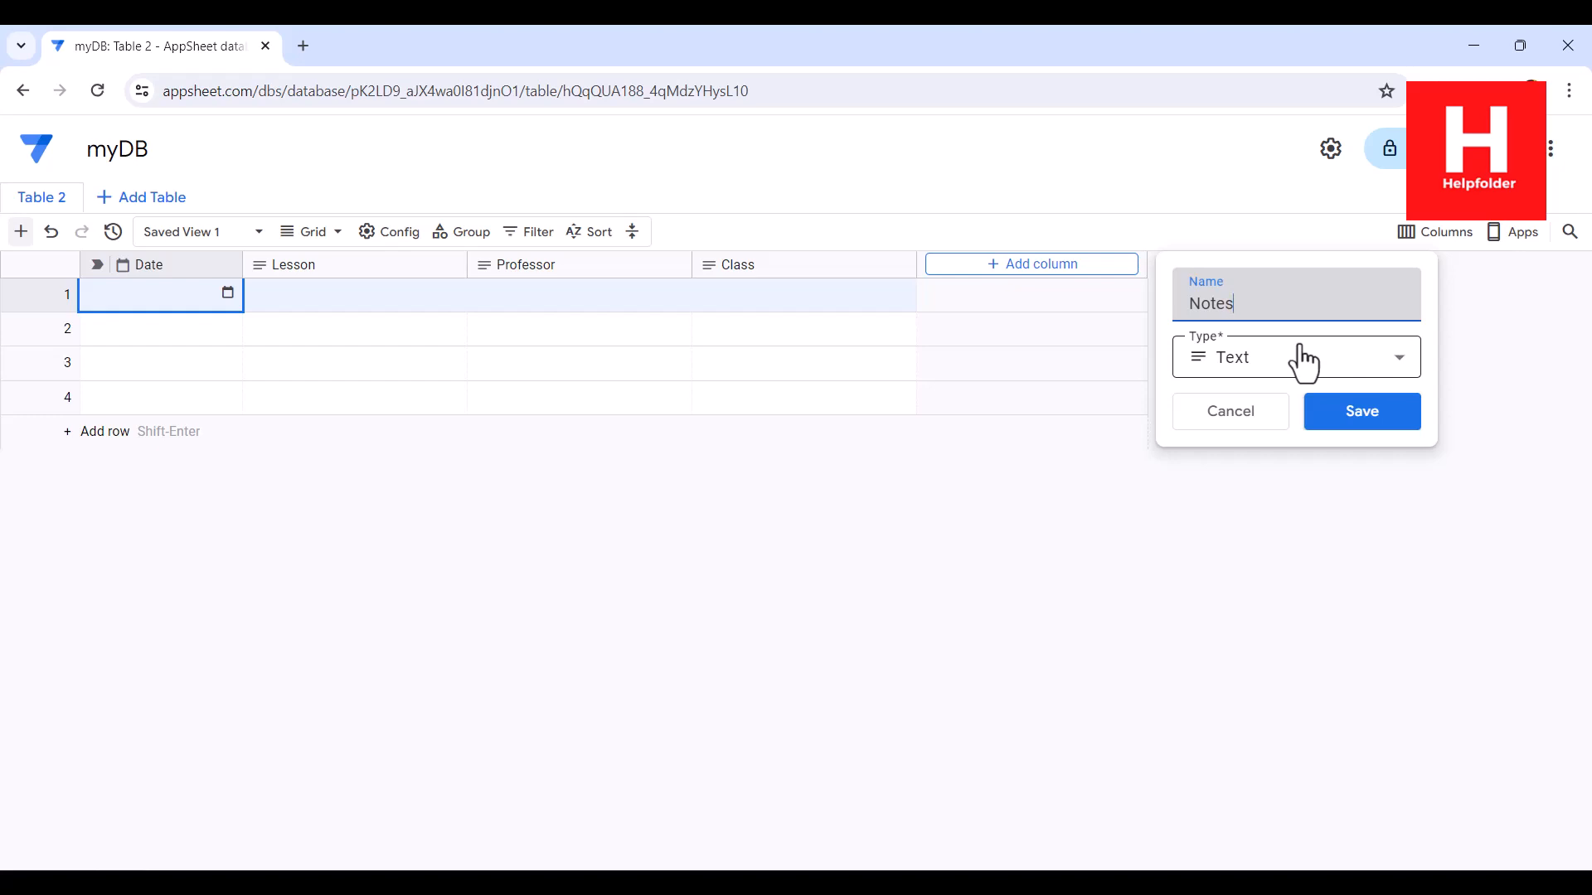
pyautogui.click(1364, 423)
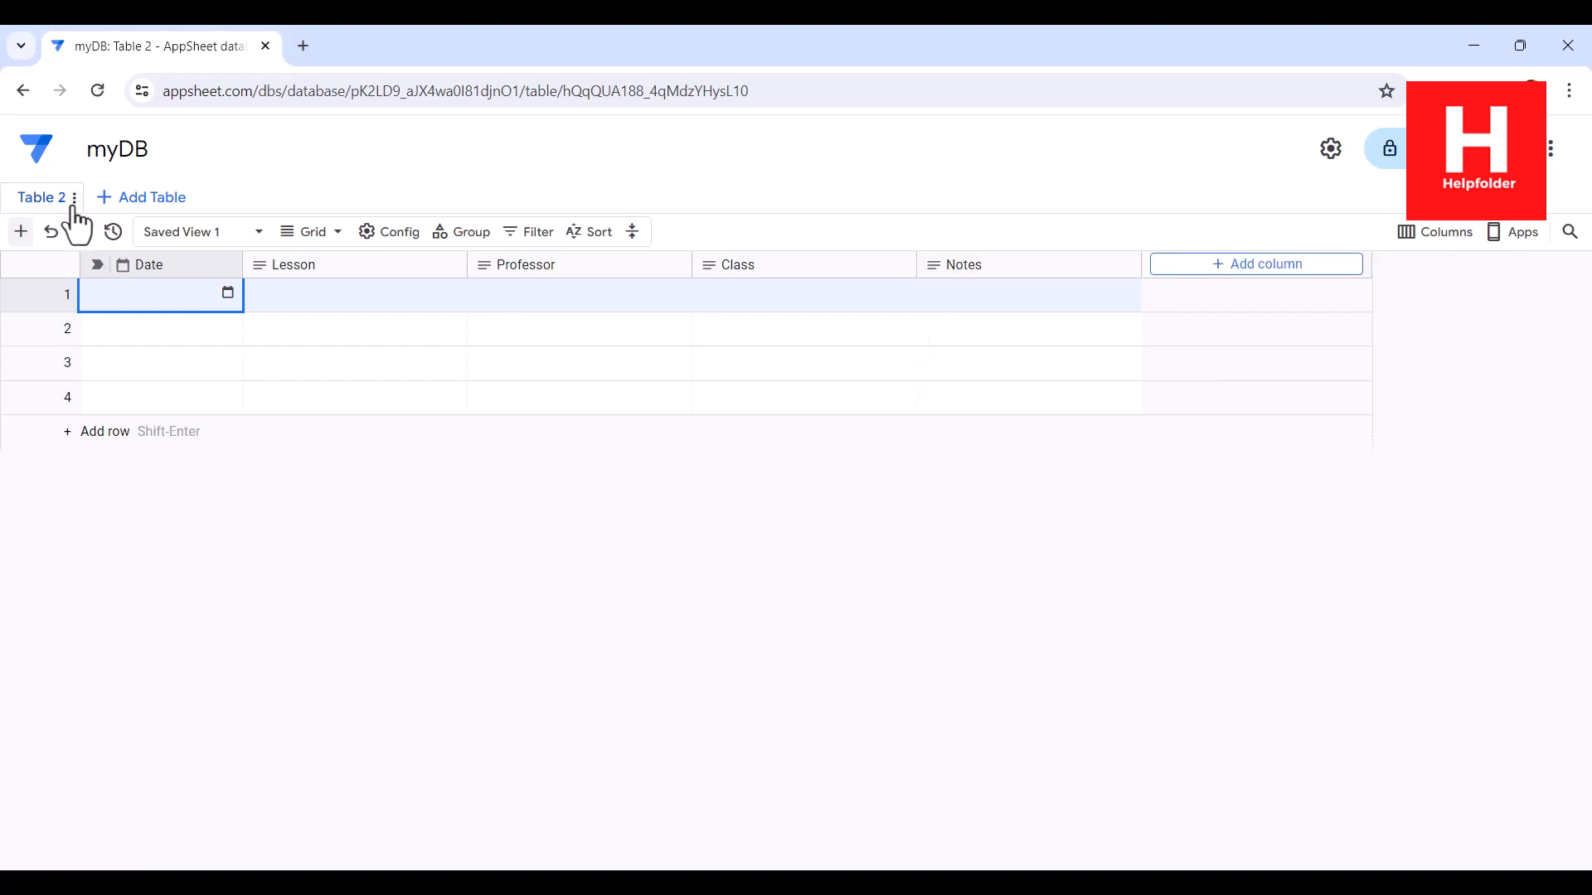
# Step: Rename Table 2 as lessonplan in its table settings and save the change
pyautogui.click(70, 203)
pyautogui.click(133, 239)
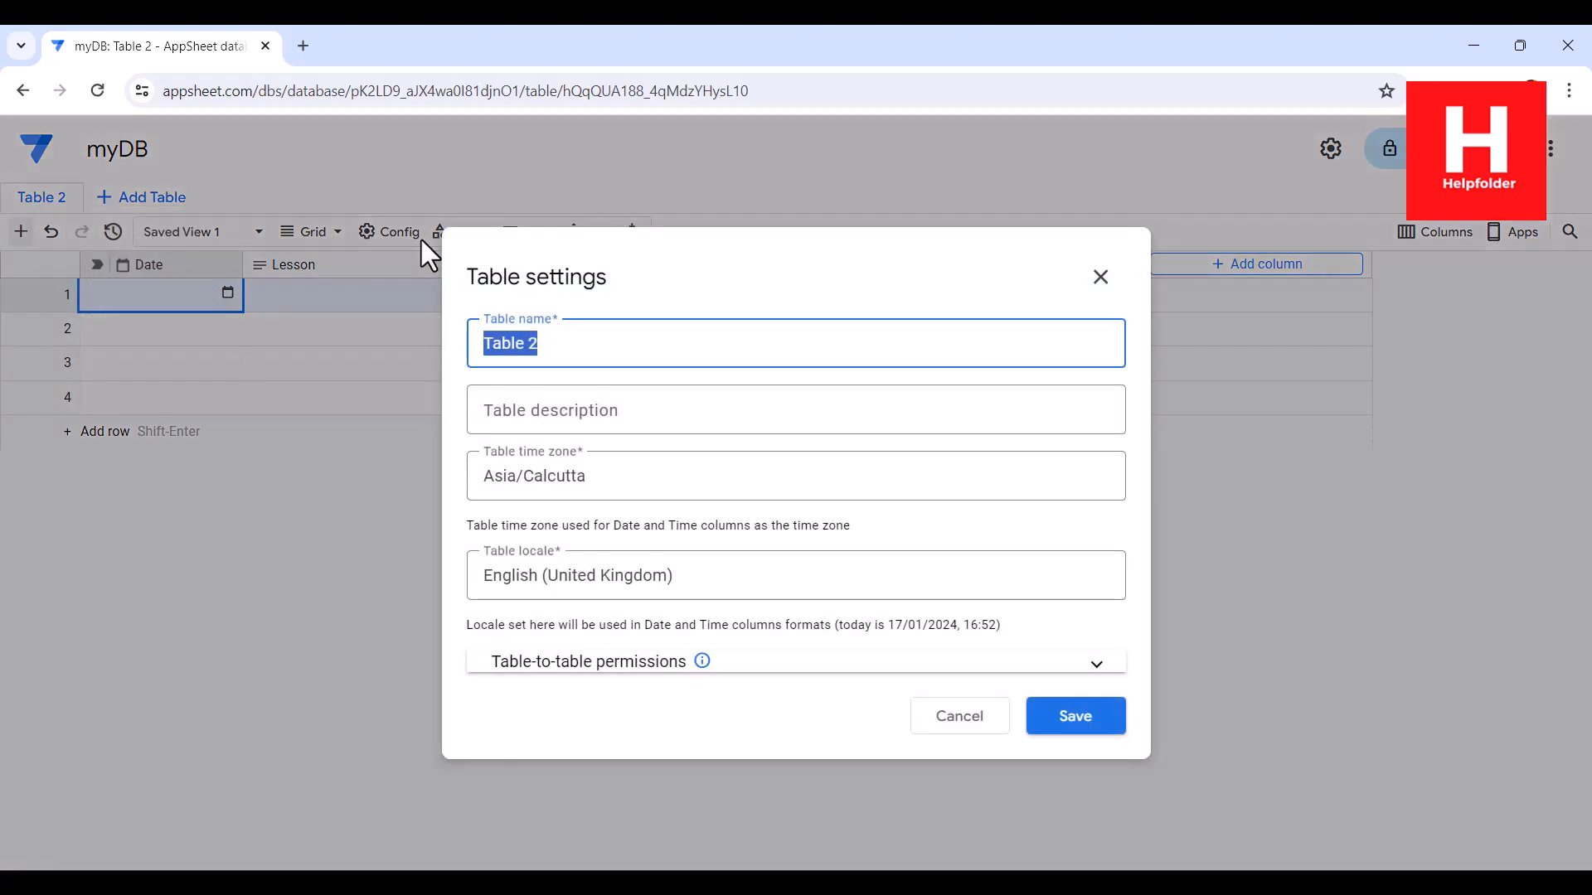
pyautogui.write('lessonplan')
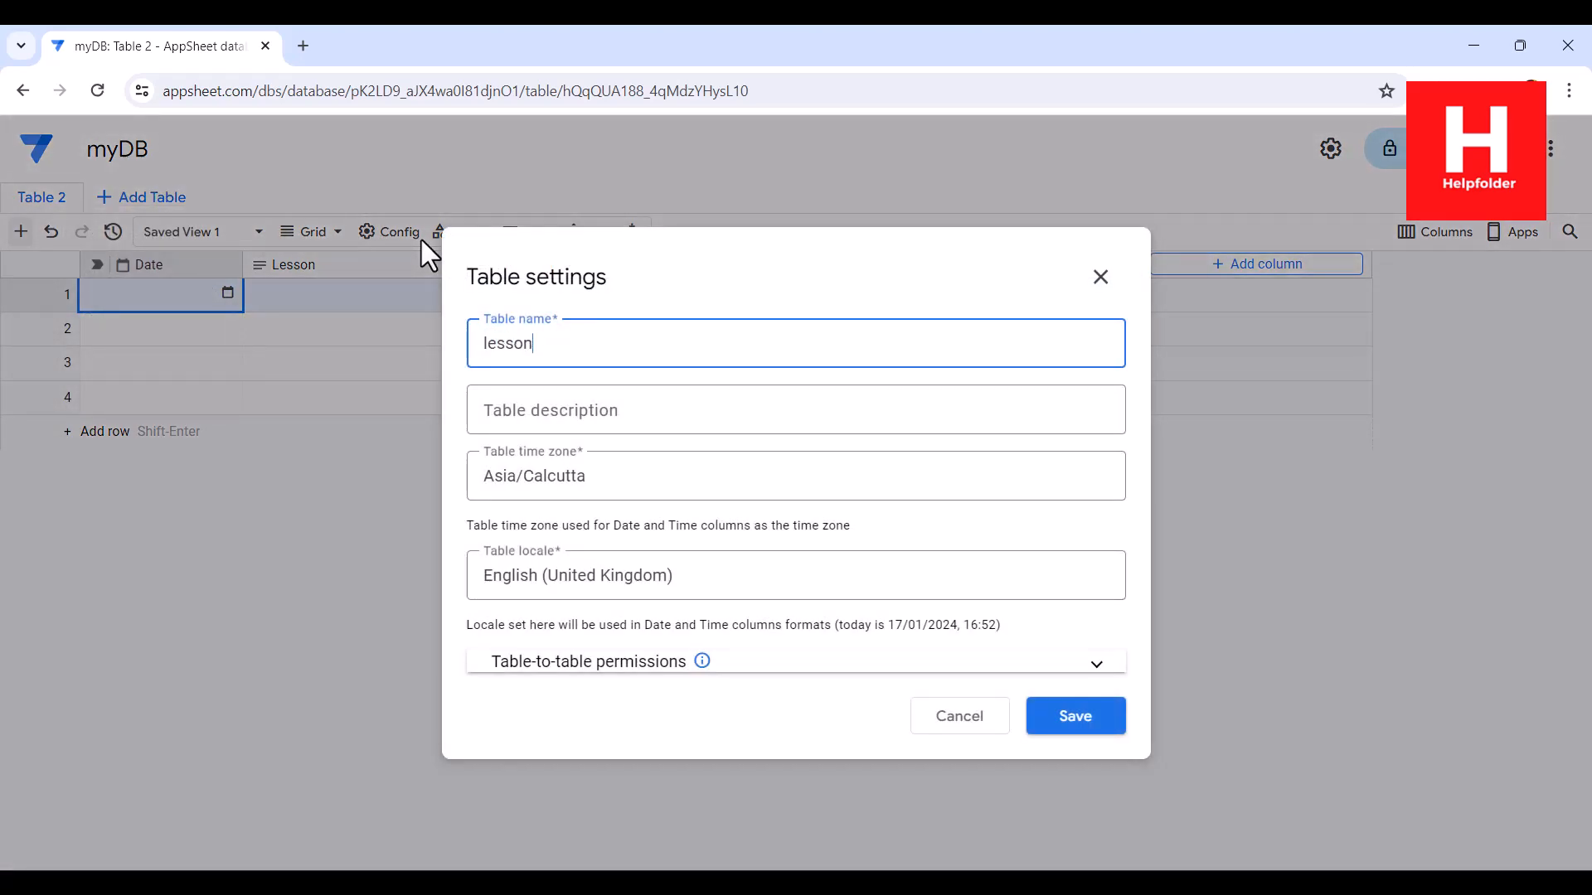
pyautogui.click(1083, 704)
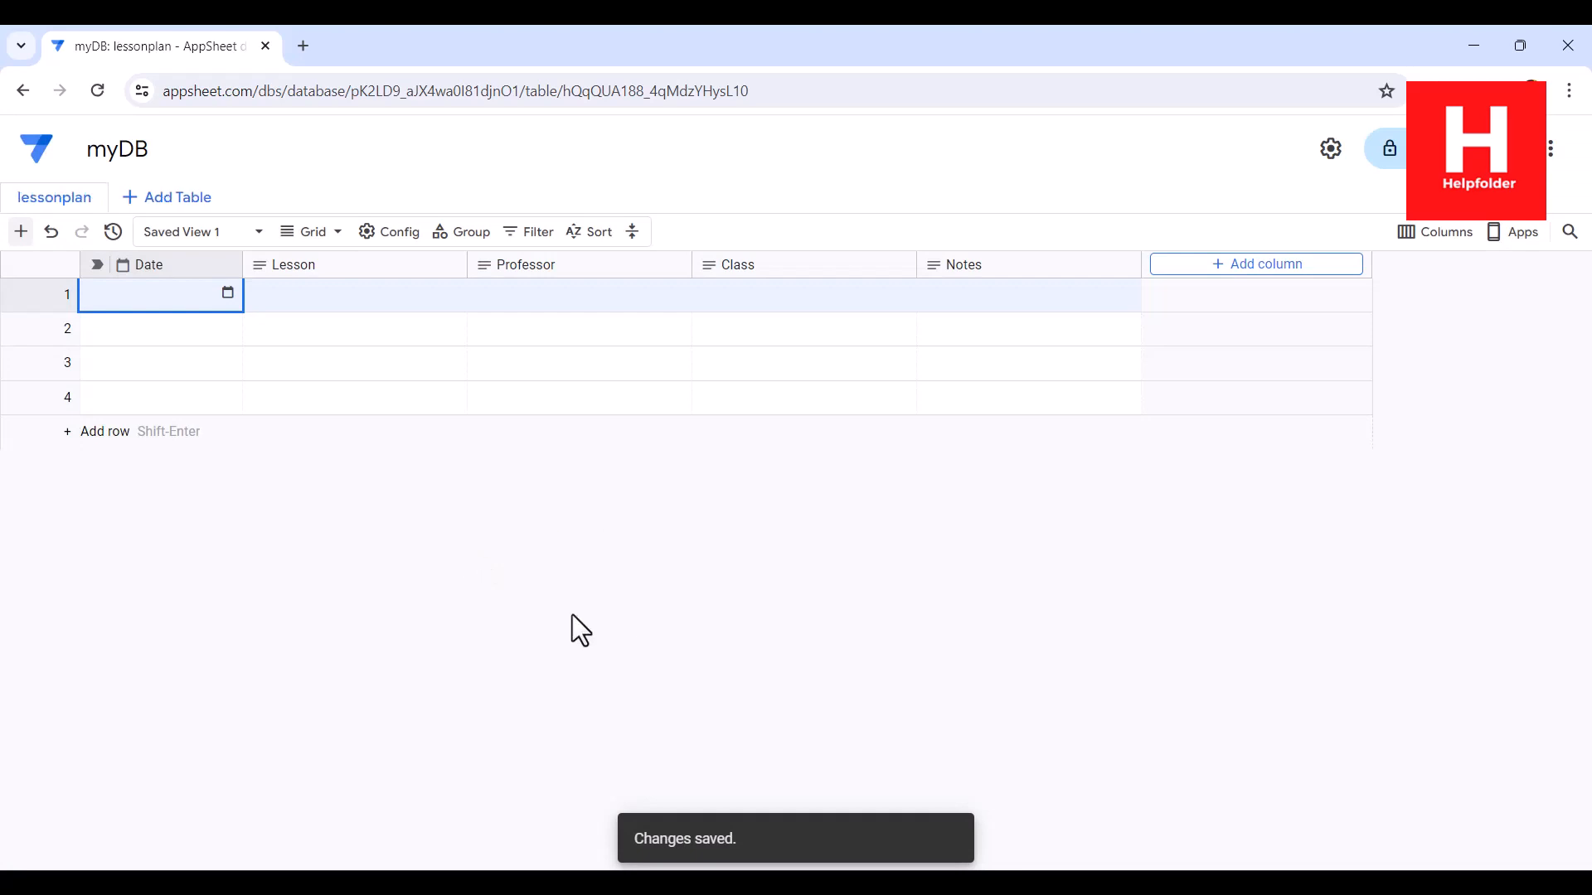
# Step: From the AppSheet home page, start a new app named Lesson Plan in the Education & Training category and proceed to its data
pyautogui.click(35, 164)
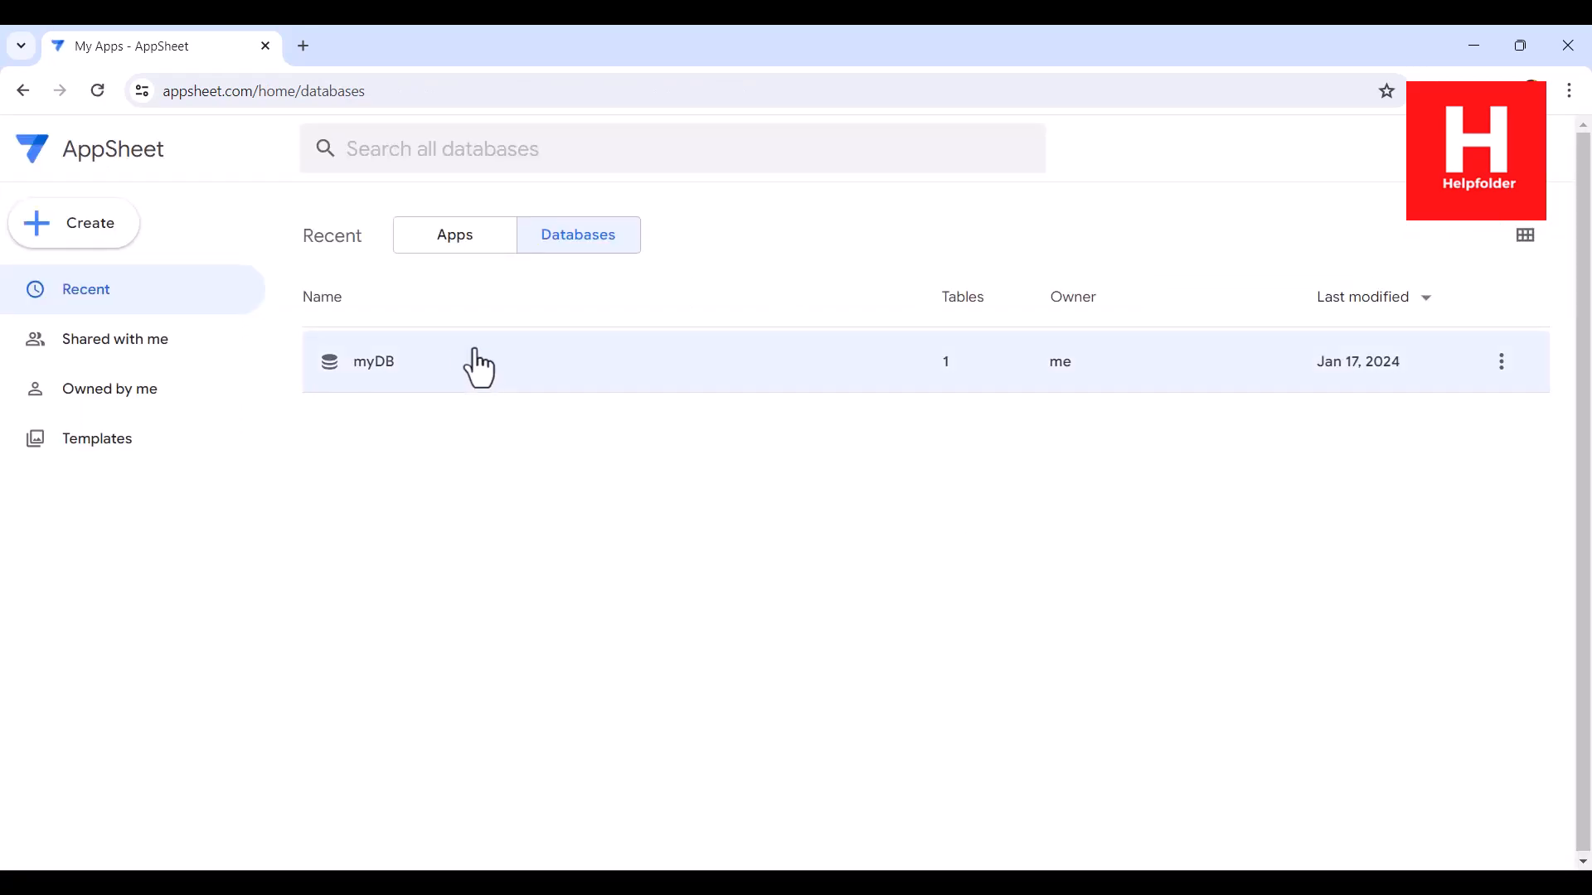
pyautogui.click(72, 236)
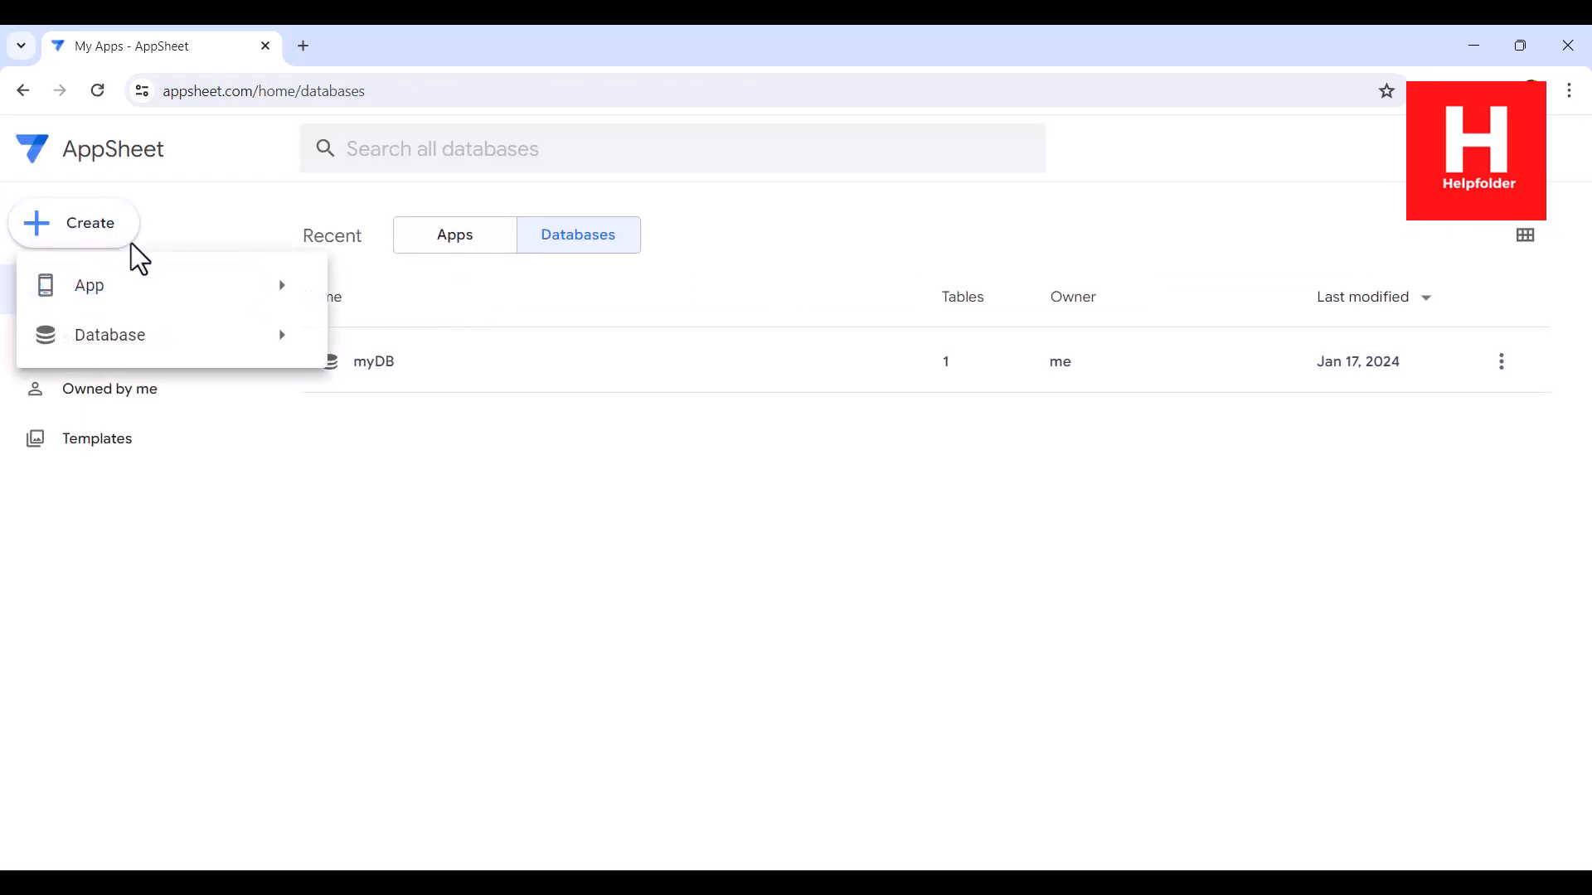
pyautogui.moveTo(127, 311)
pyautogui.click(465, 286)
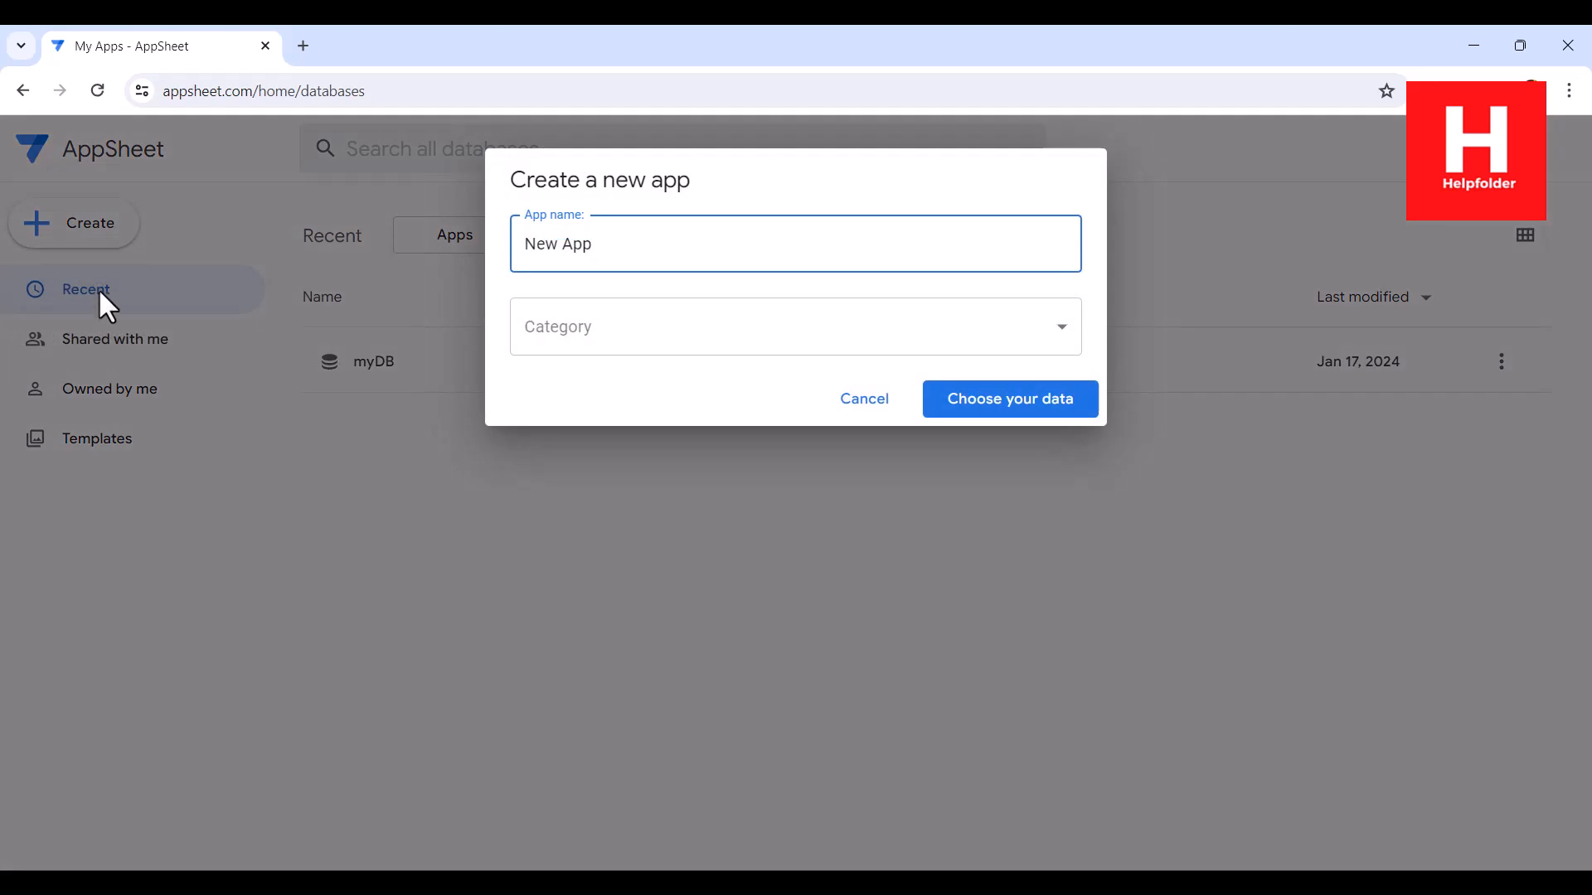
pyautogui.hotkey('ctrl', 'a')
pyautogui.write('Le')
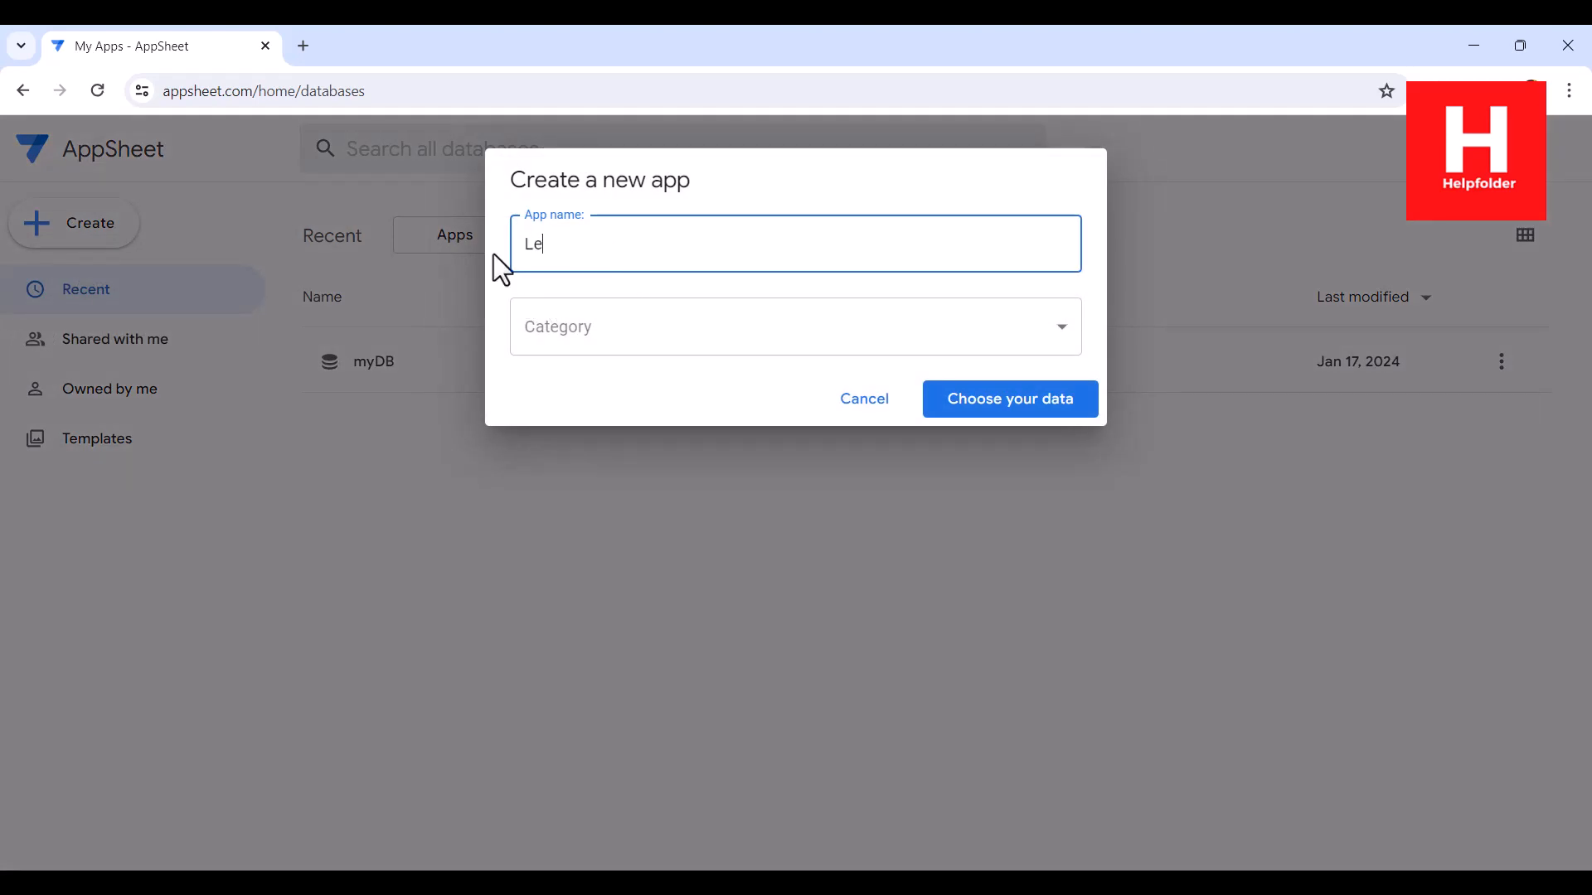
pyautogui.write('sson Plan')
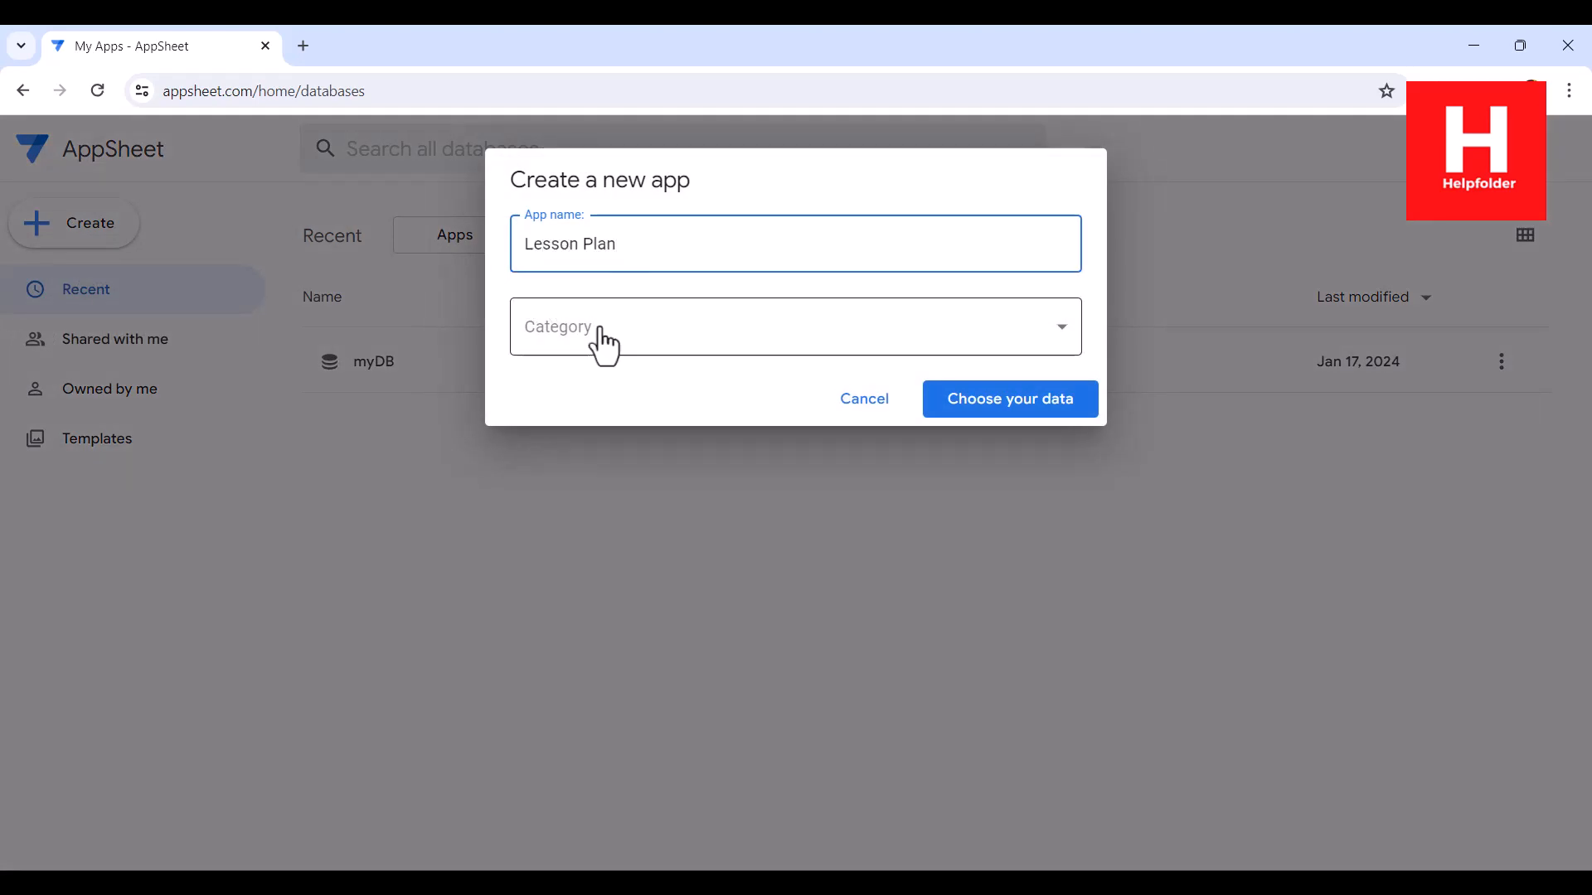
pyautogui.click(610, 338)
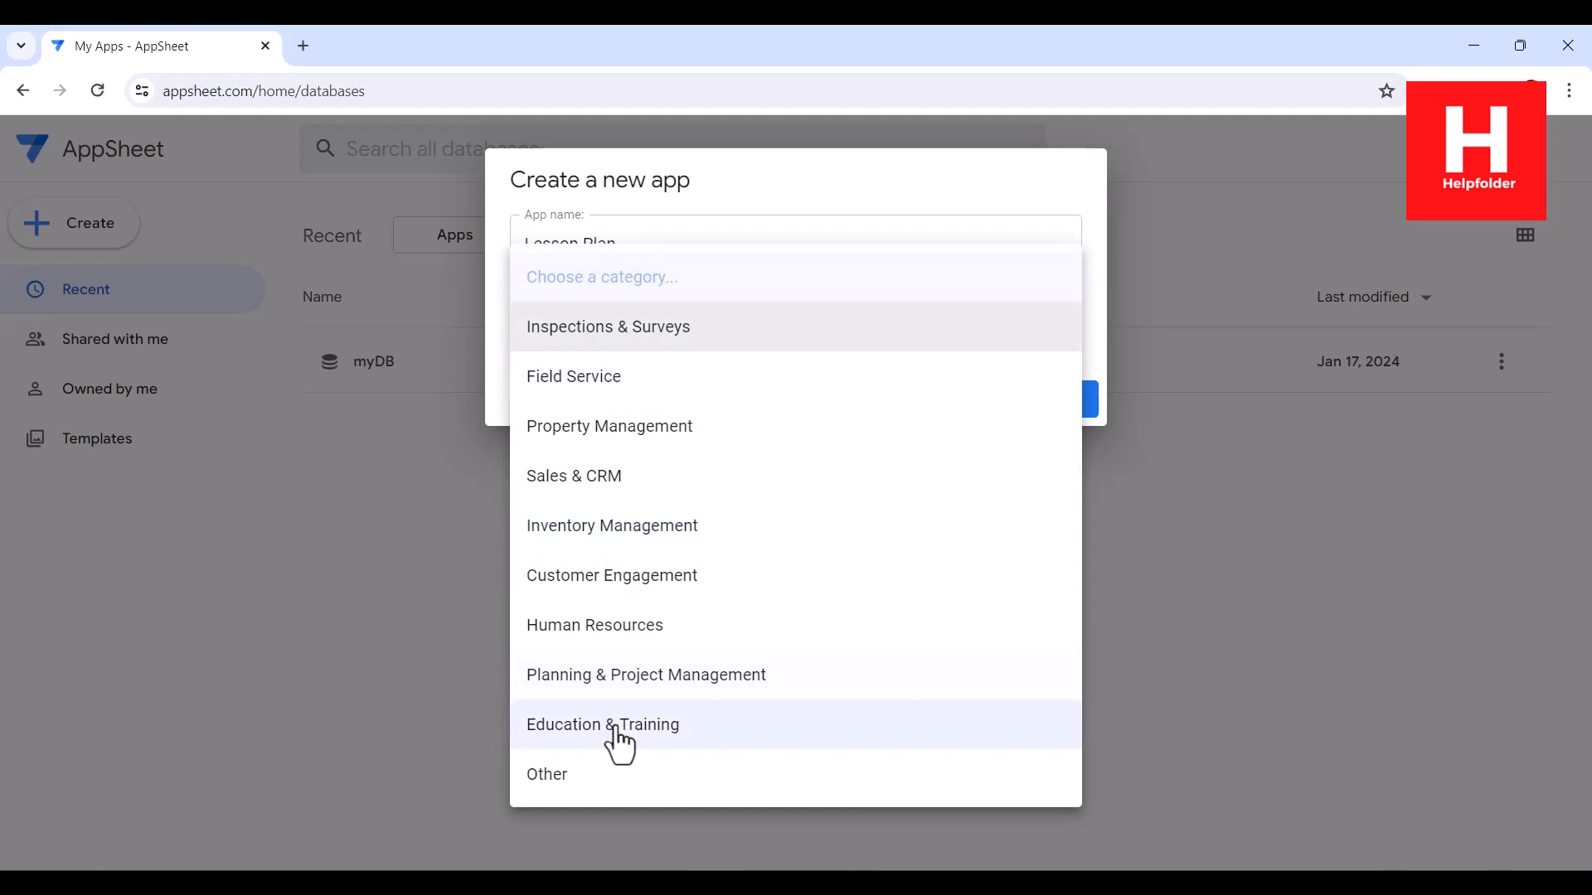
pyautogui.click(570, 733)
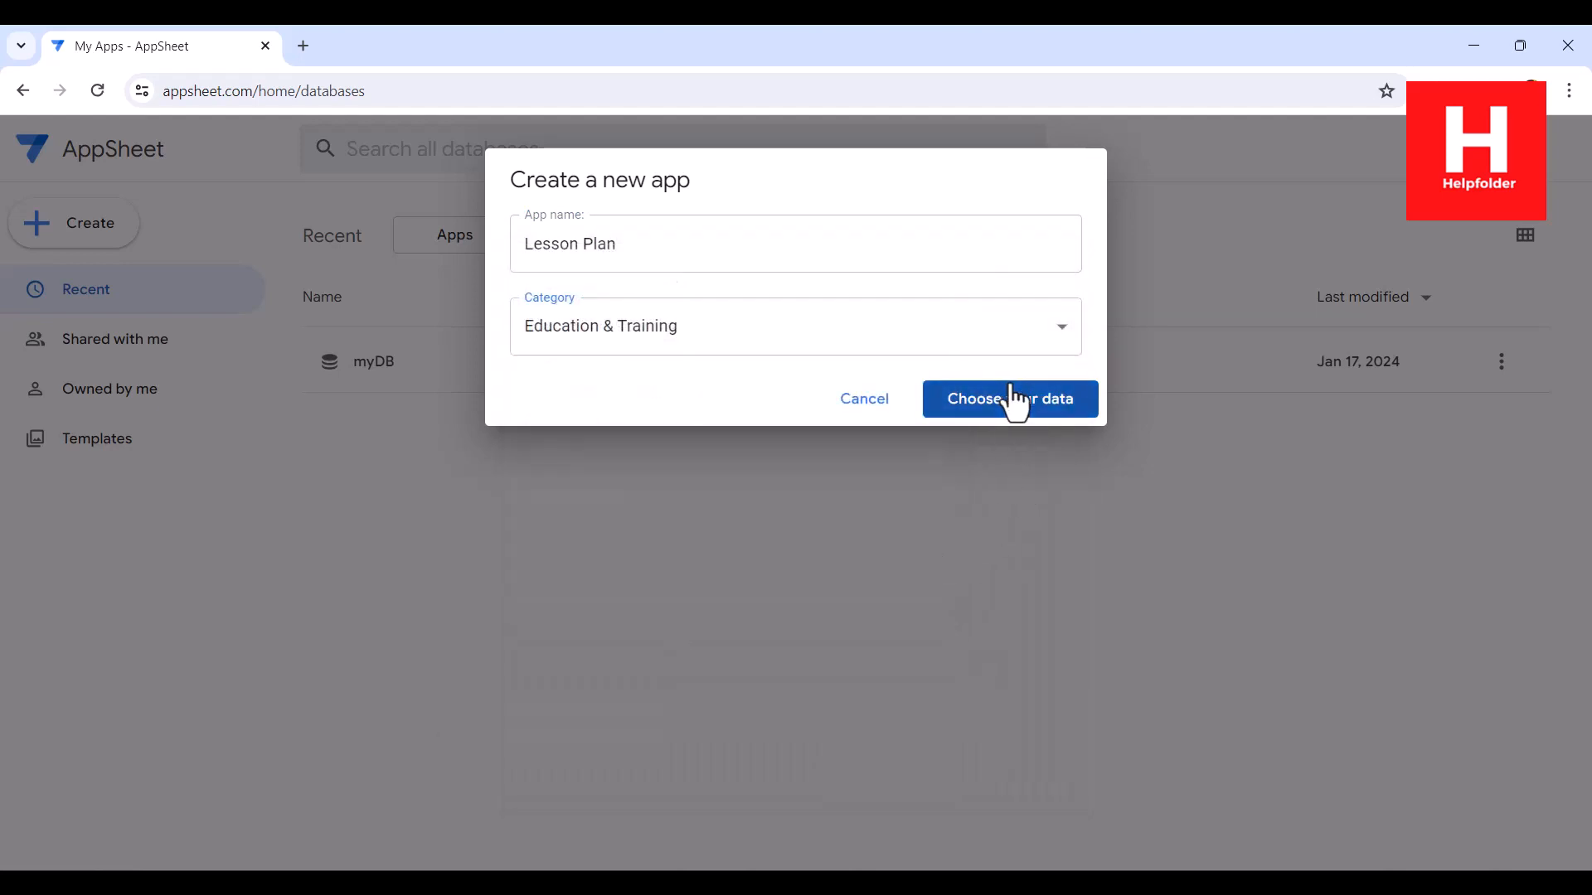
pyautogui.click(1009, 396)
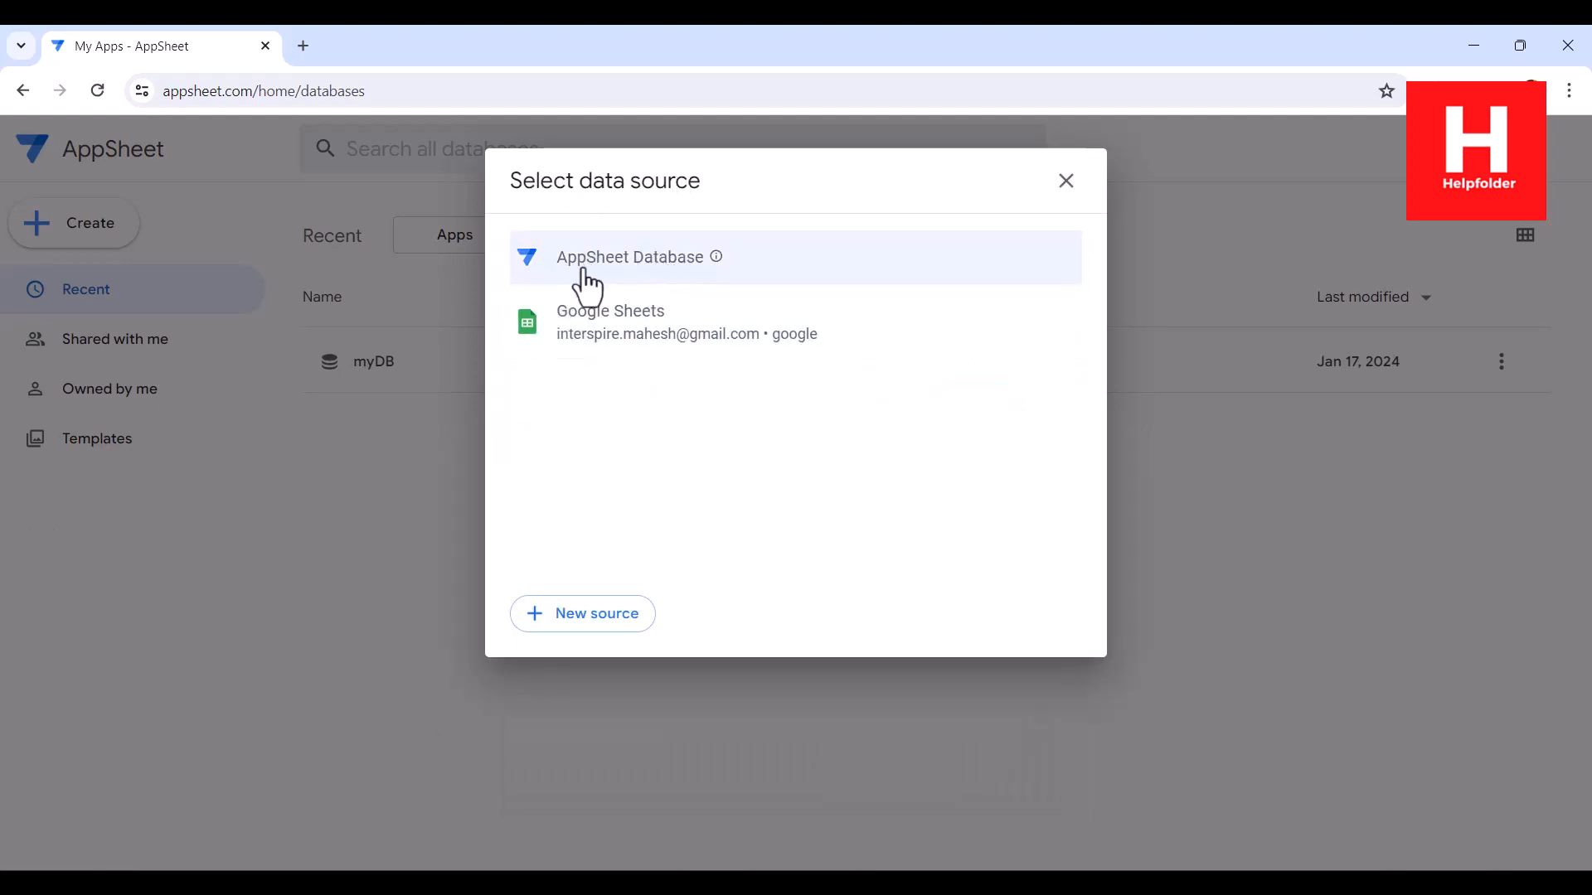
# Step: Create the app from the lessonplan table of the myDB AppSheet database and dismiss the app-ready dialog
pyautogui.click(634, 280)
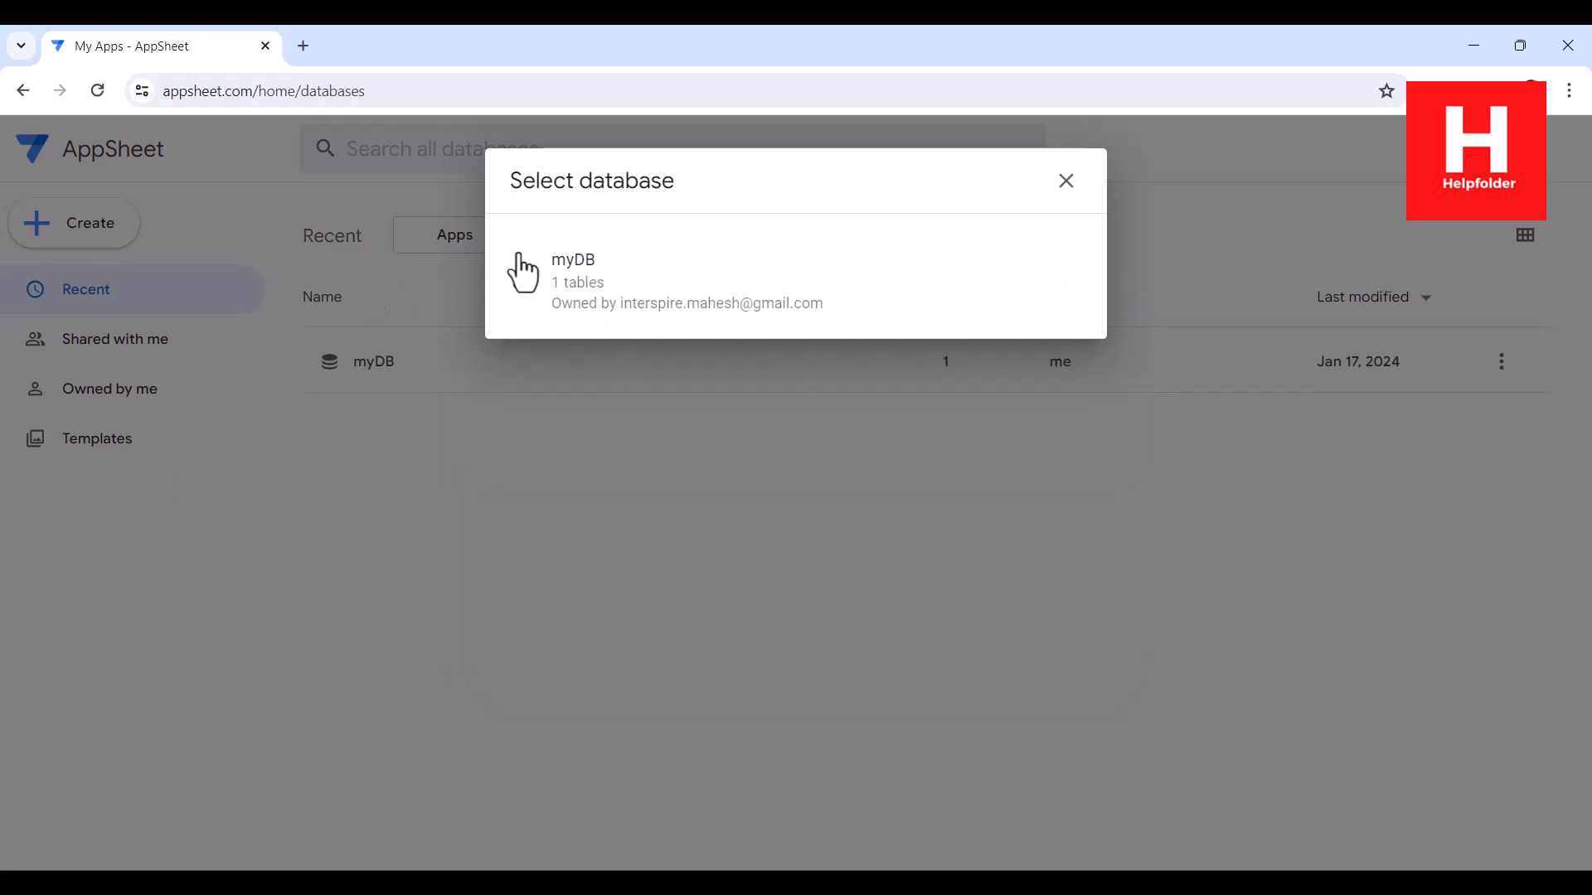
pyautogui.click(608, 279)
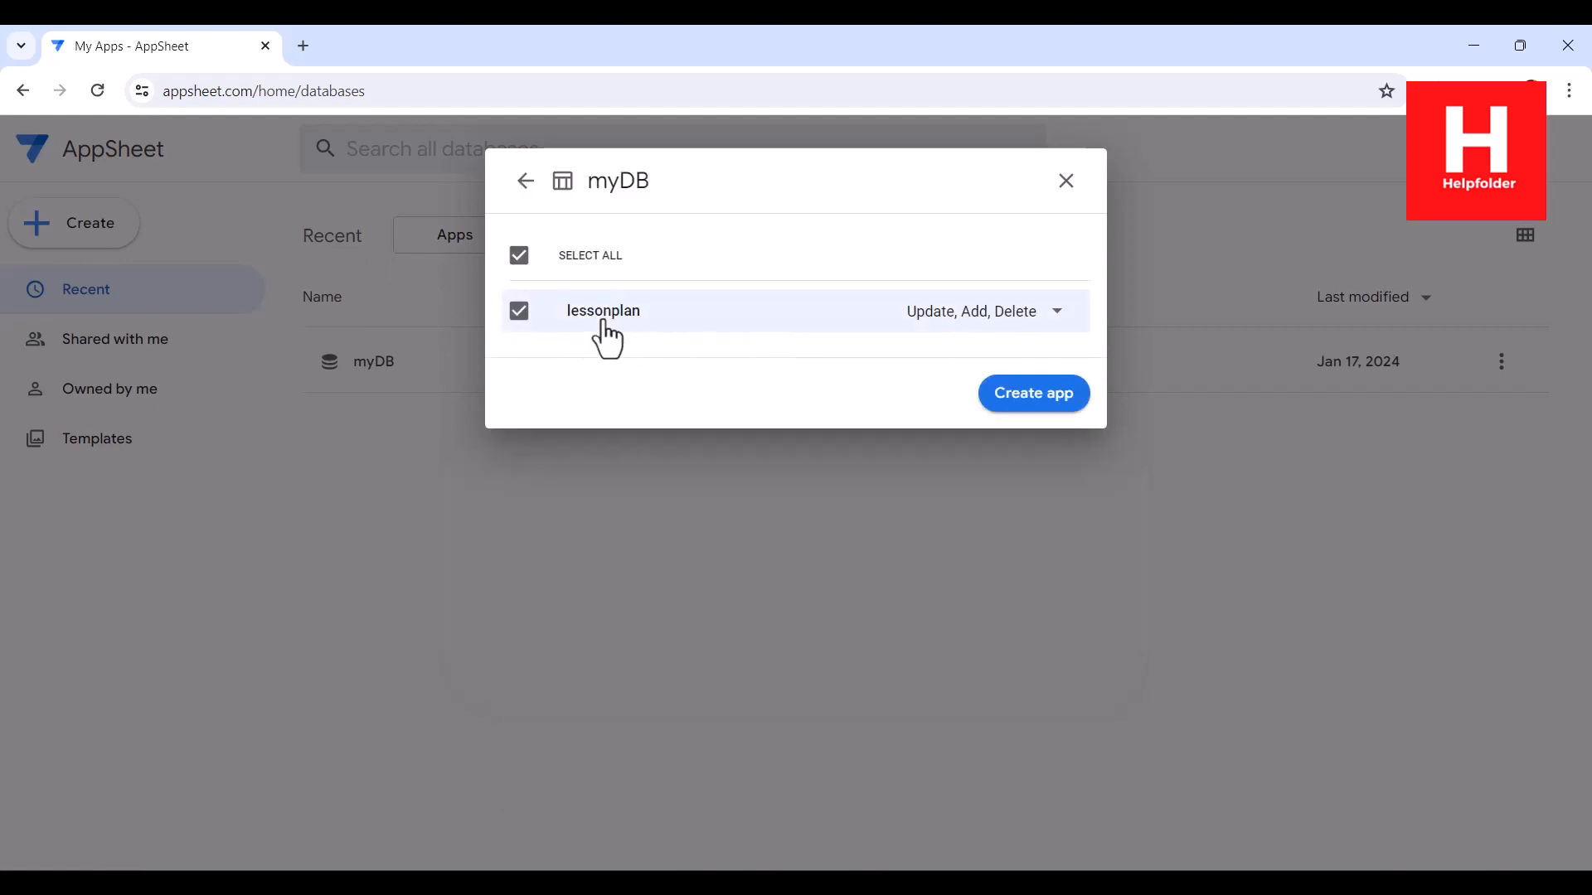
pyautogui.click(1046, 395)
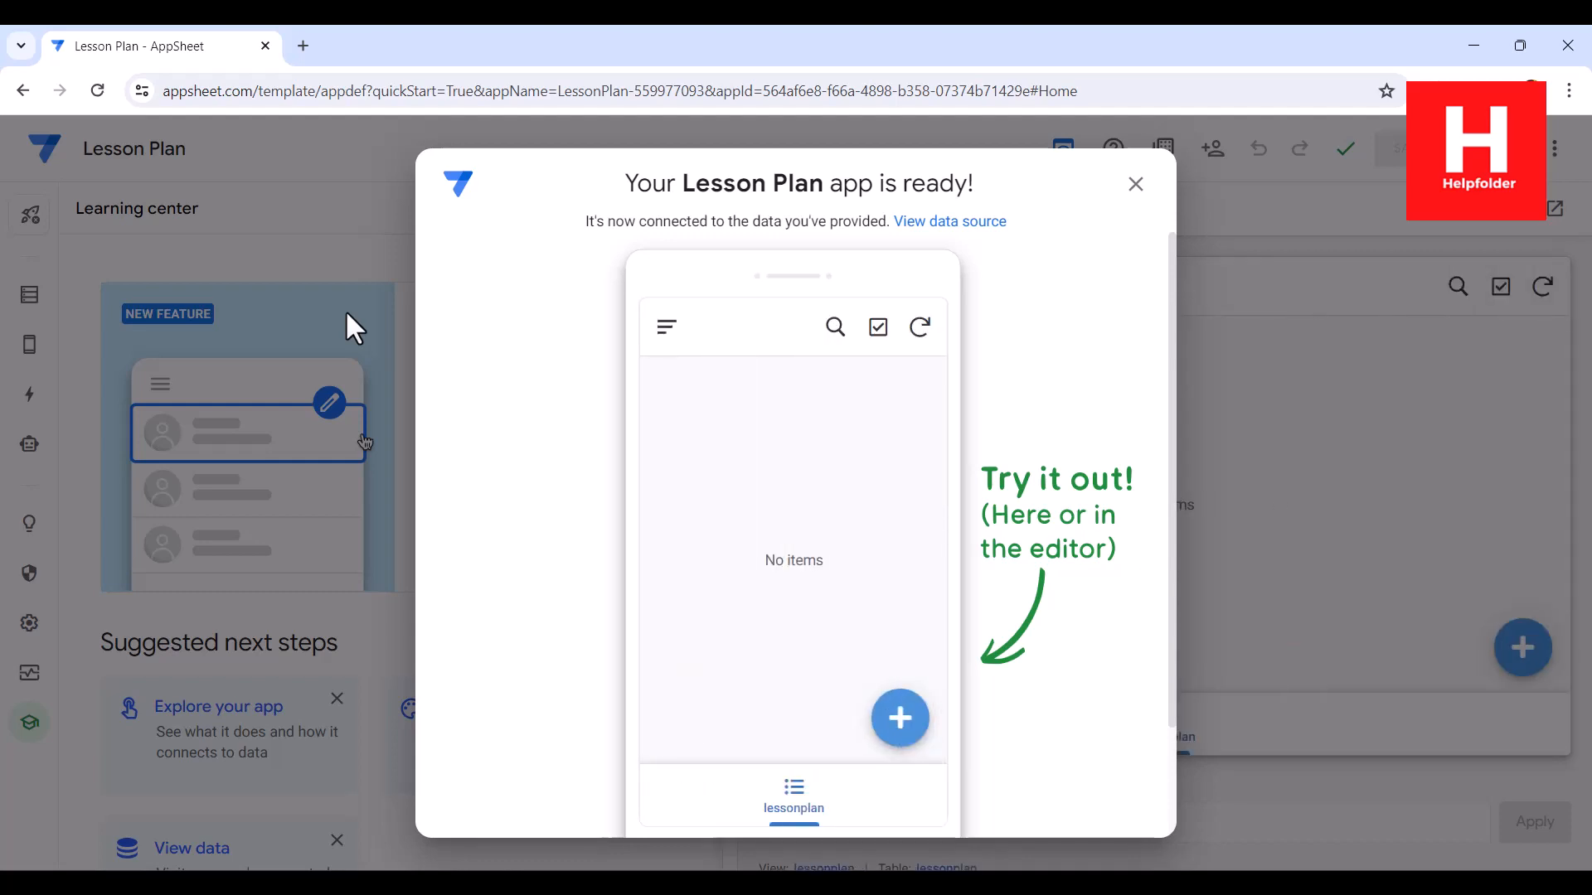
pyautogui.click(1135, 214)
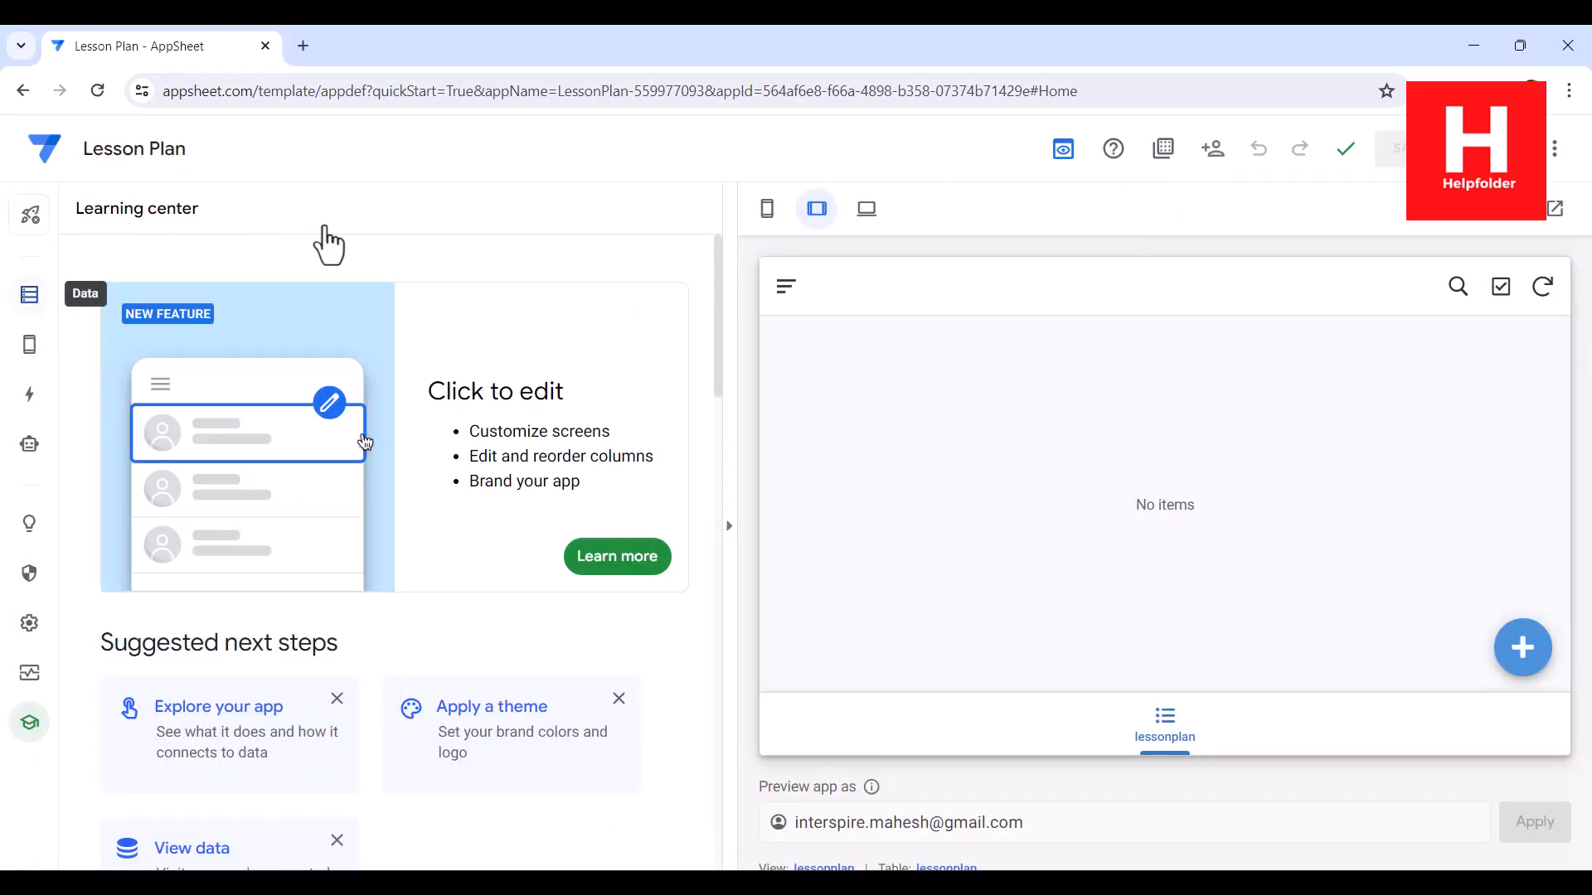
# Step: Rename the lessonplan primary view as Lesson Plan and save the app
pyautogui.moveTo(30, 352)
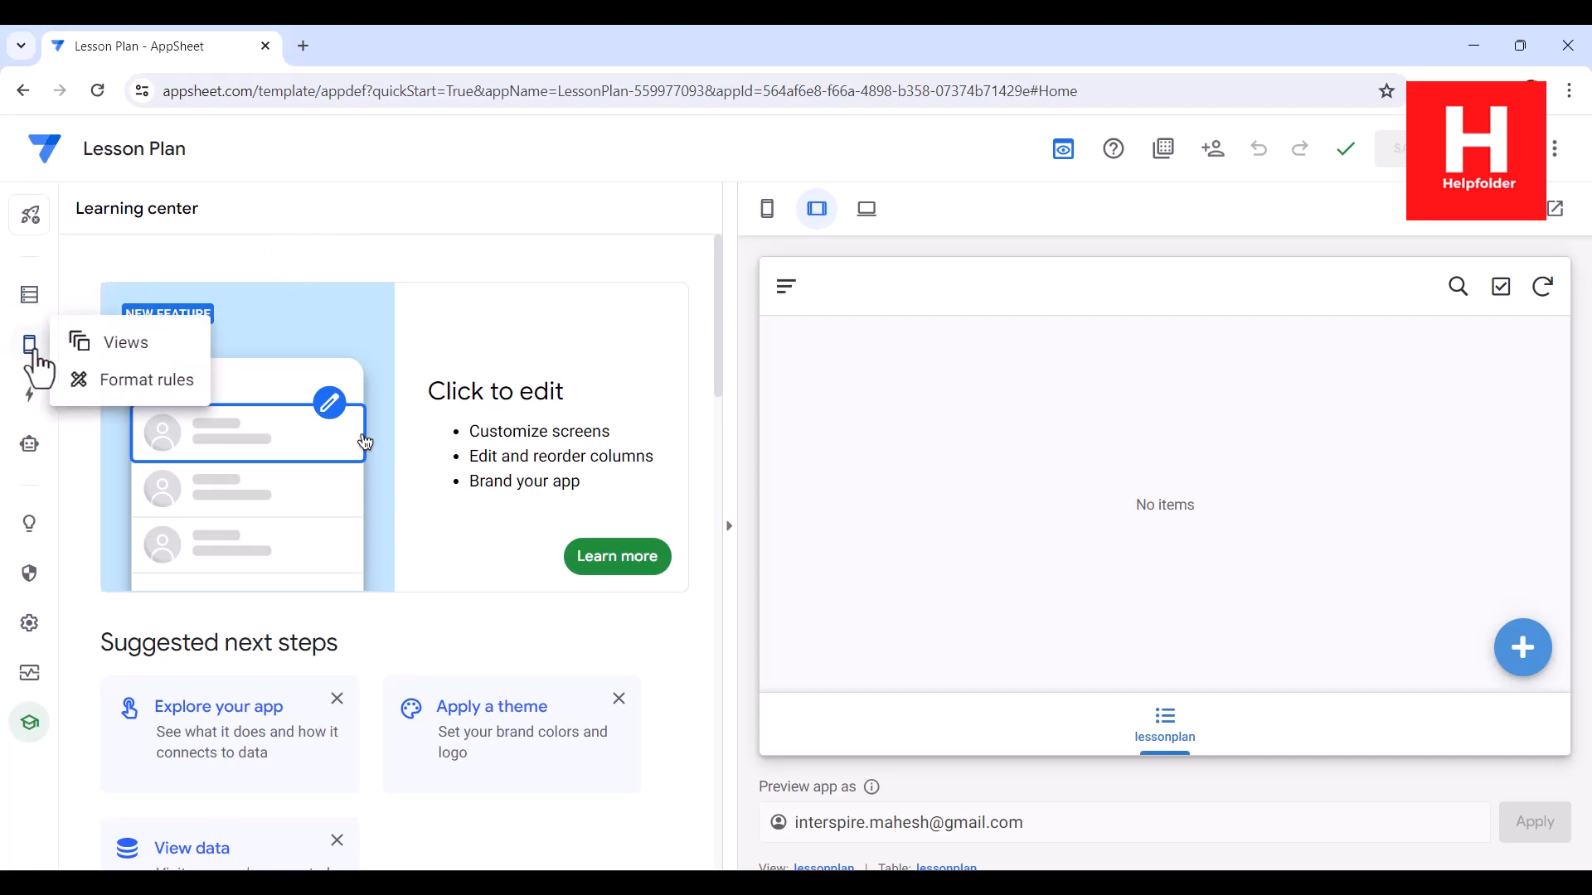
pyautogui.click(142, 348)
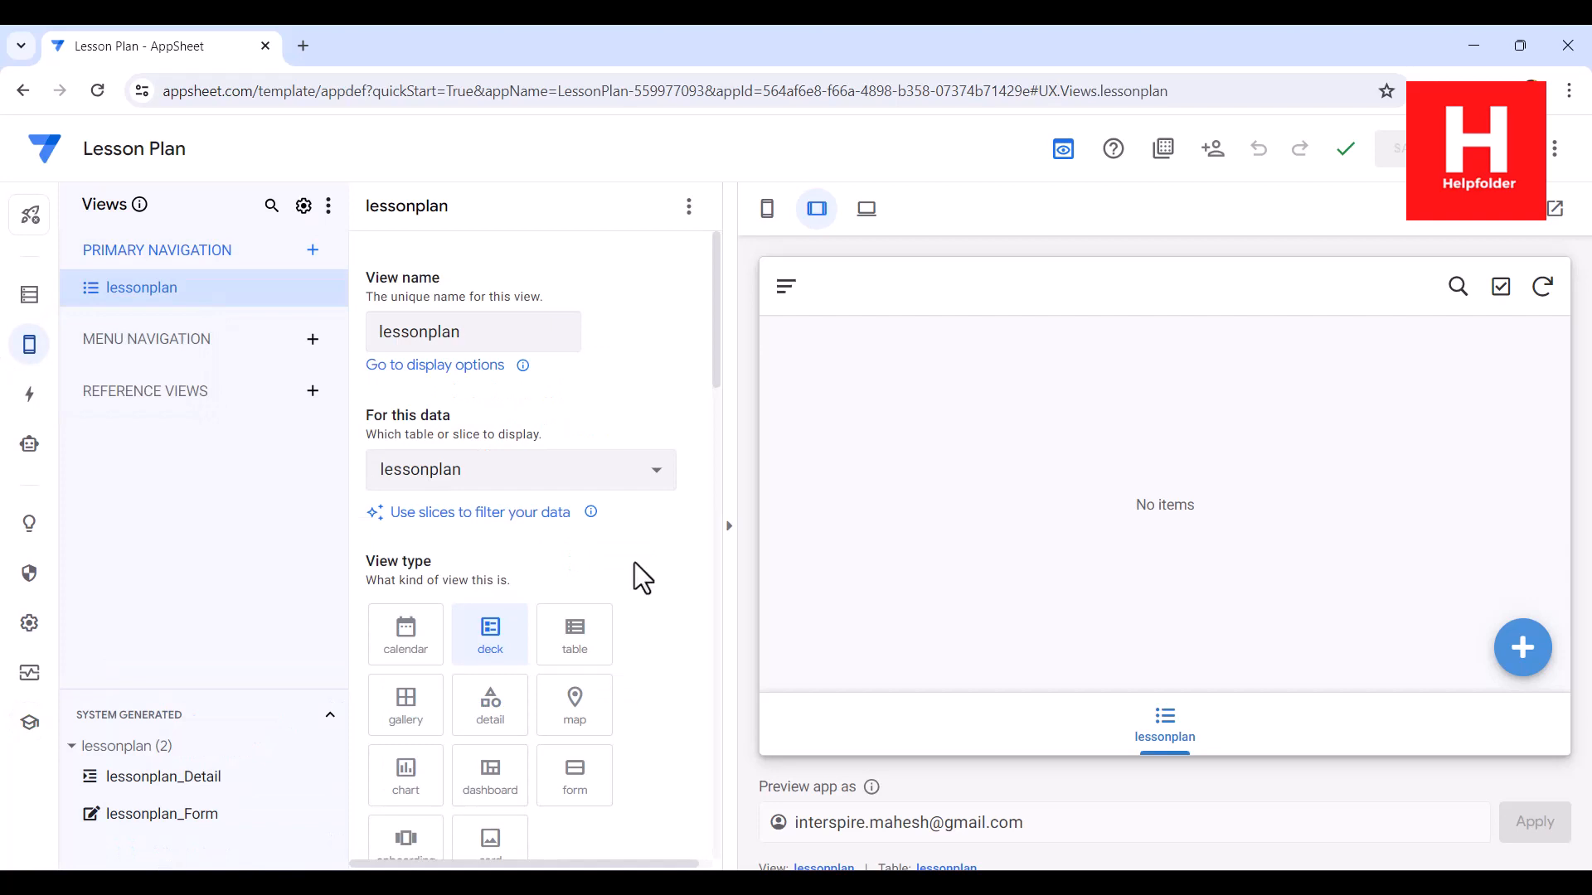
pyautogui.doubleClick(493, 333)
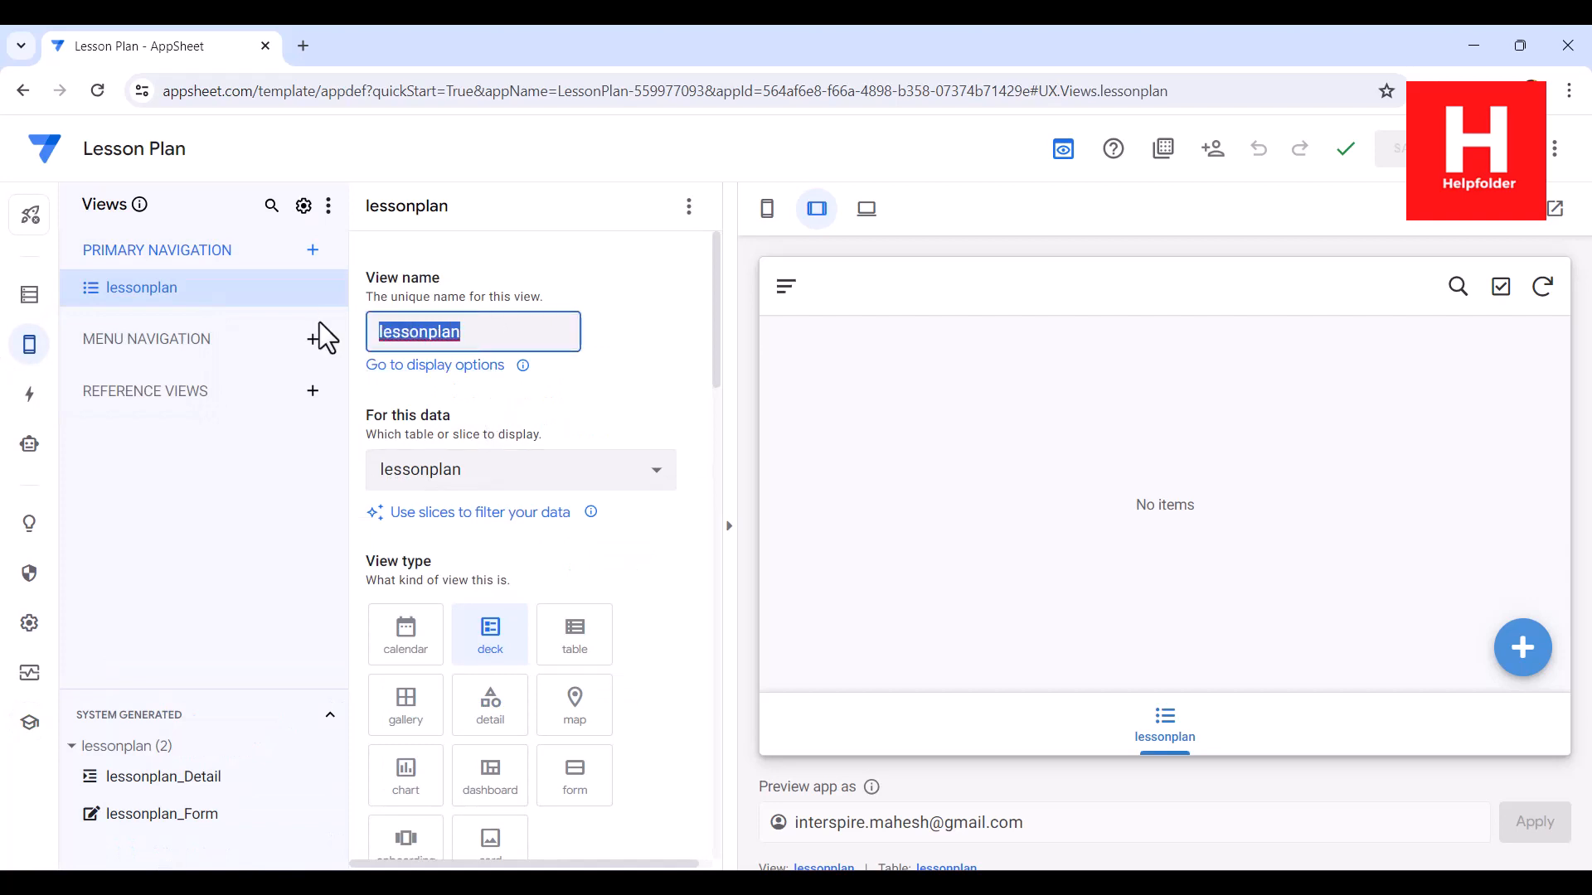
pyautogui.write('Lesson Plan')
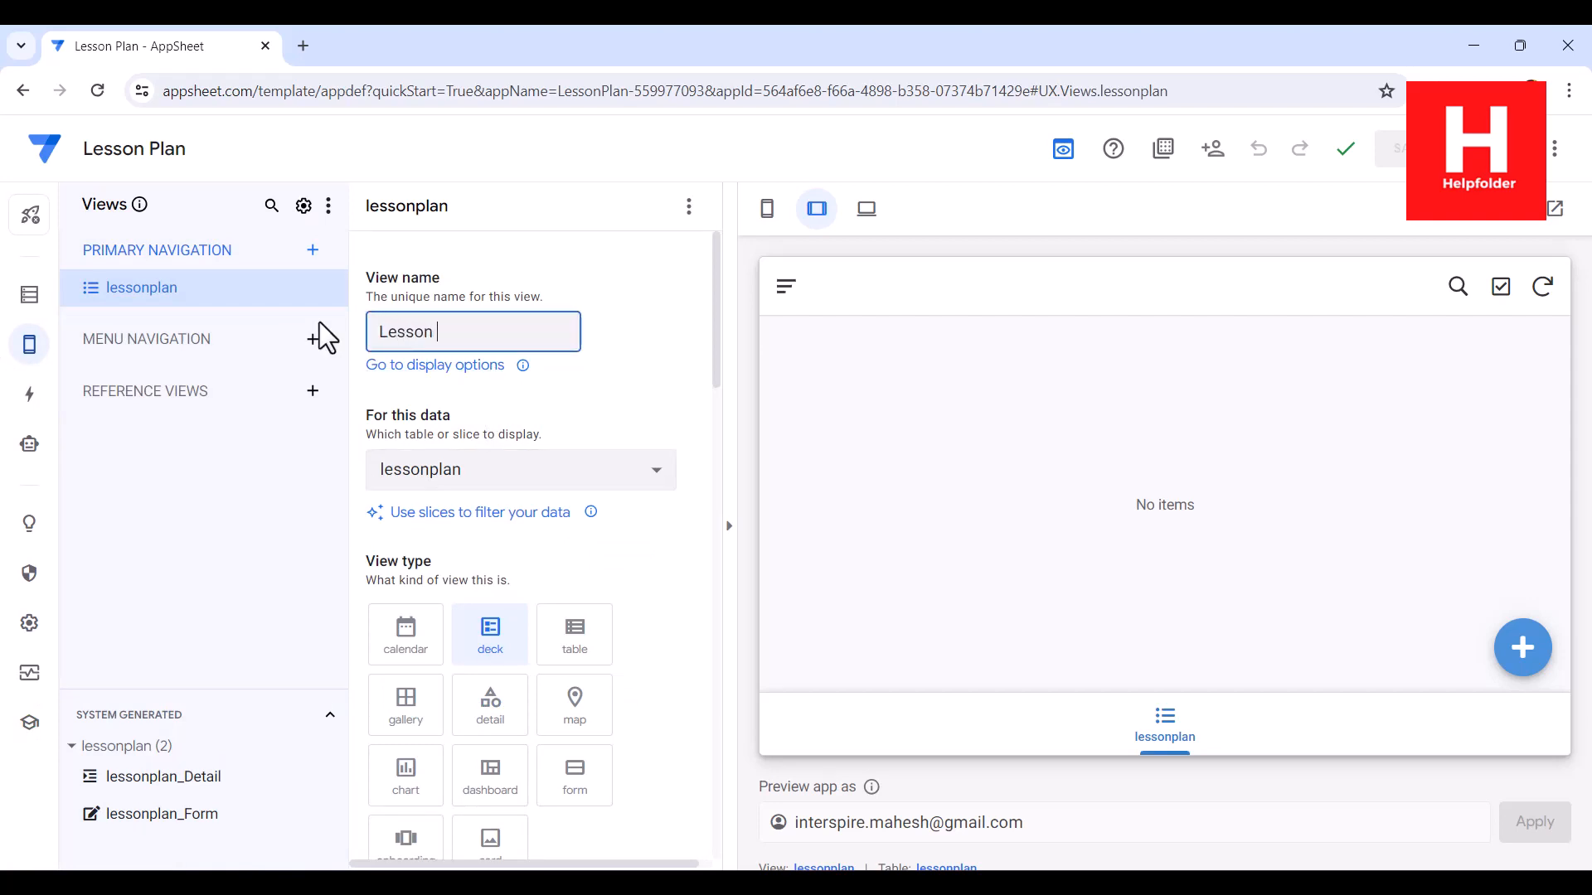
pyautogui.scroll(-9, 615, 542)
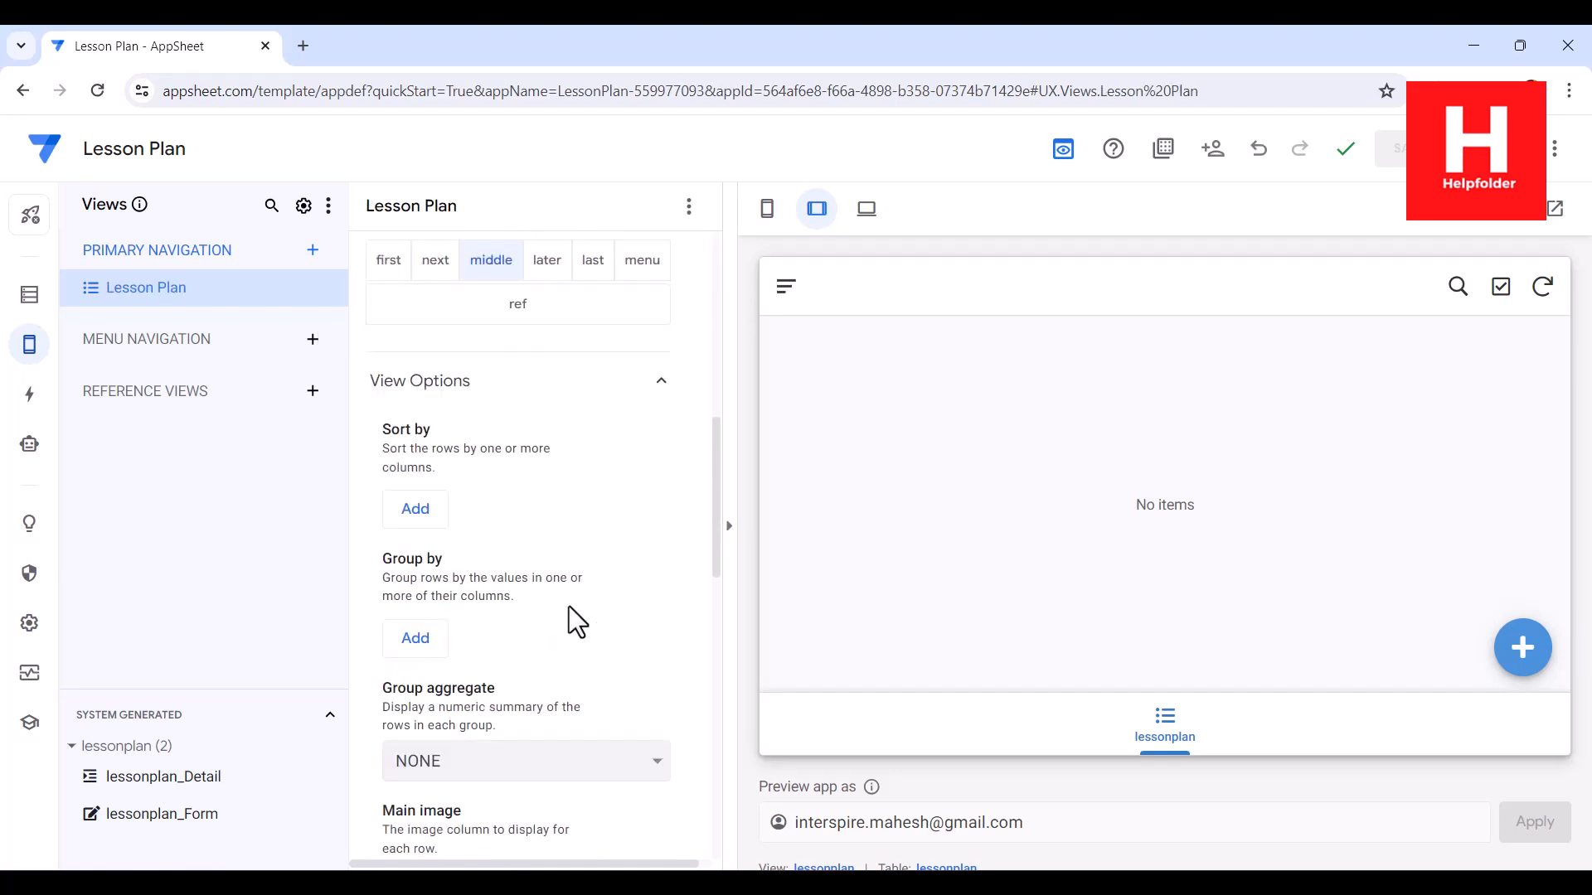
pyautogui.scroll(-4, 572, 605)
pyautogui.scroll(8, 574, 604)
pyautogui.scroll(-3, 574, 613)
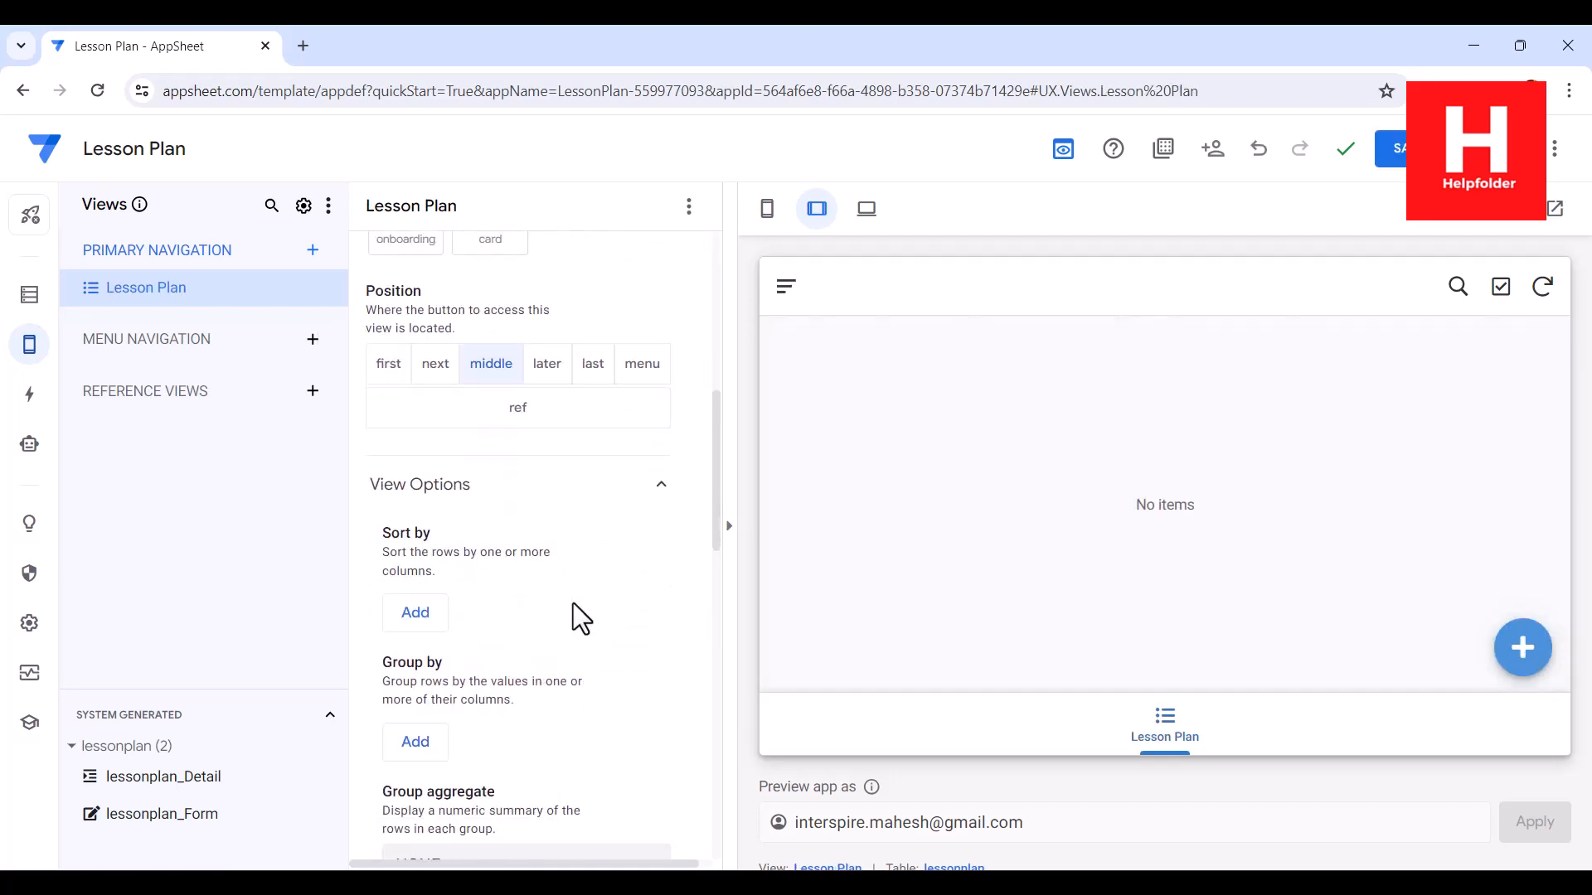
pyautogui.scroll(5, 572, 615)
pyautogui.click(1393, 150)
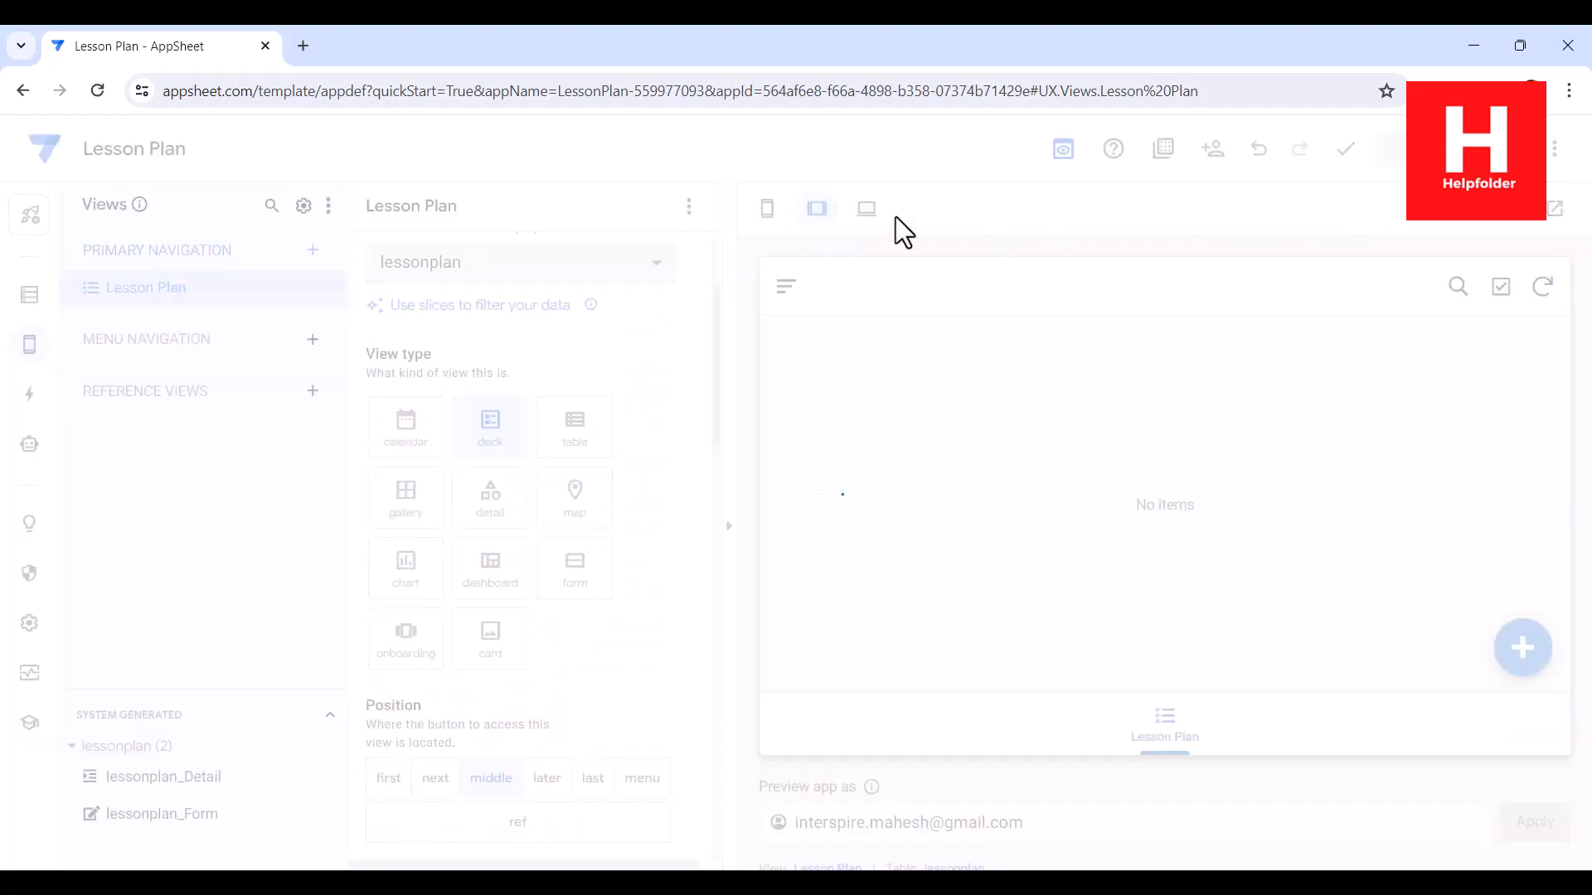
# Step: Open the app's desktop preview and begin a new entry dated 17-01-2024 for the lesson Quantum Physics
pyautogui.click(874, 217)
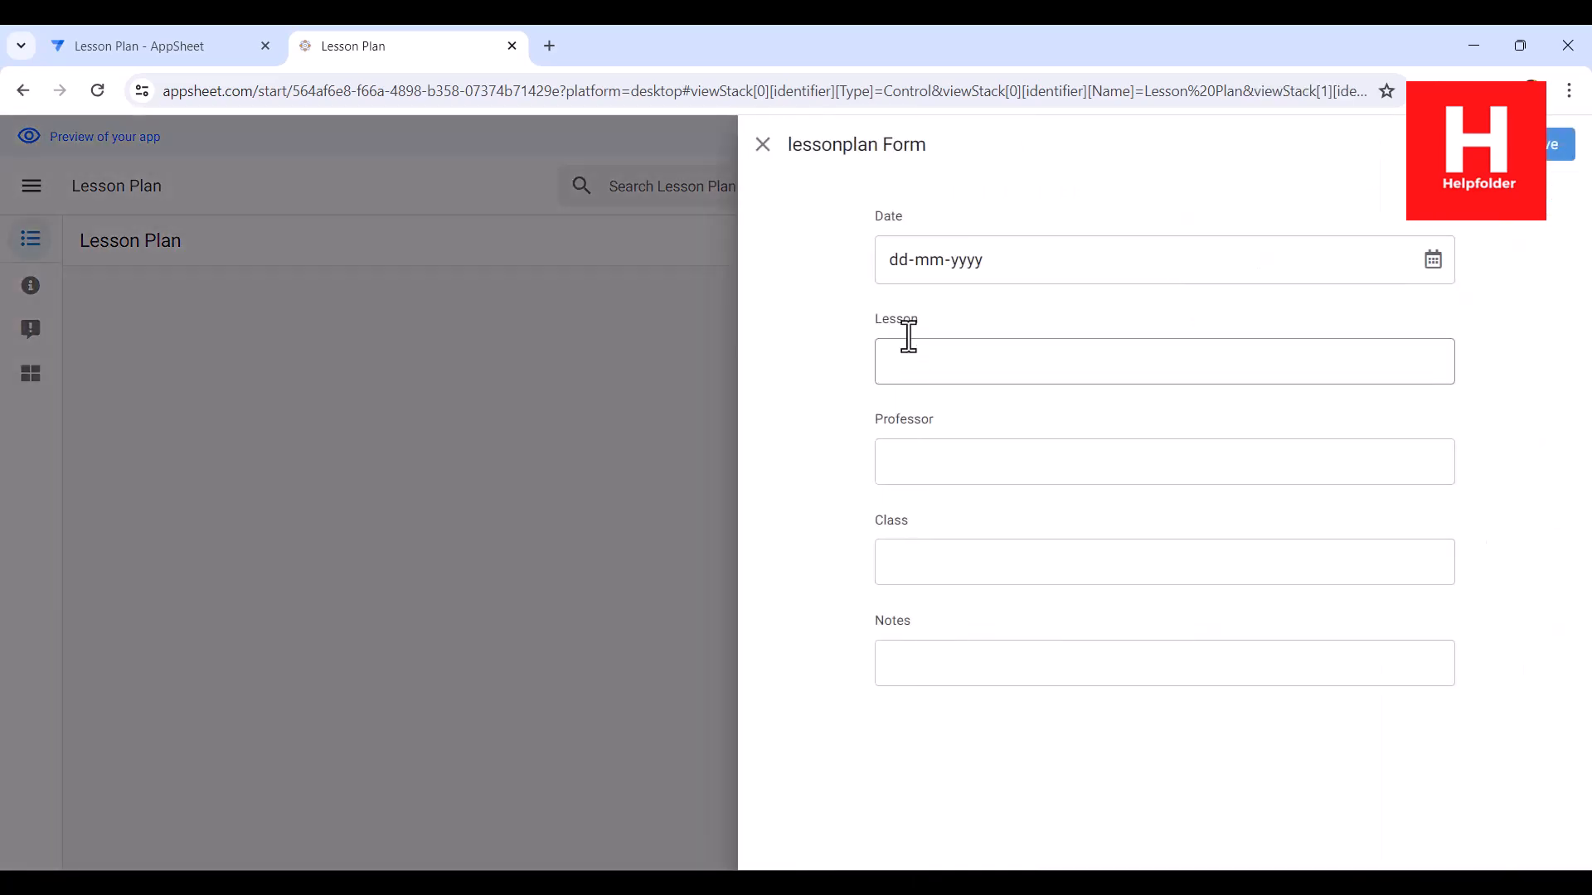
pyautogui.click(1433, 259)
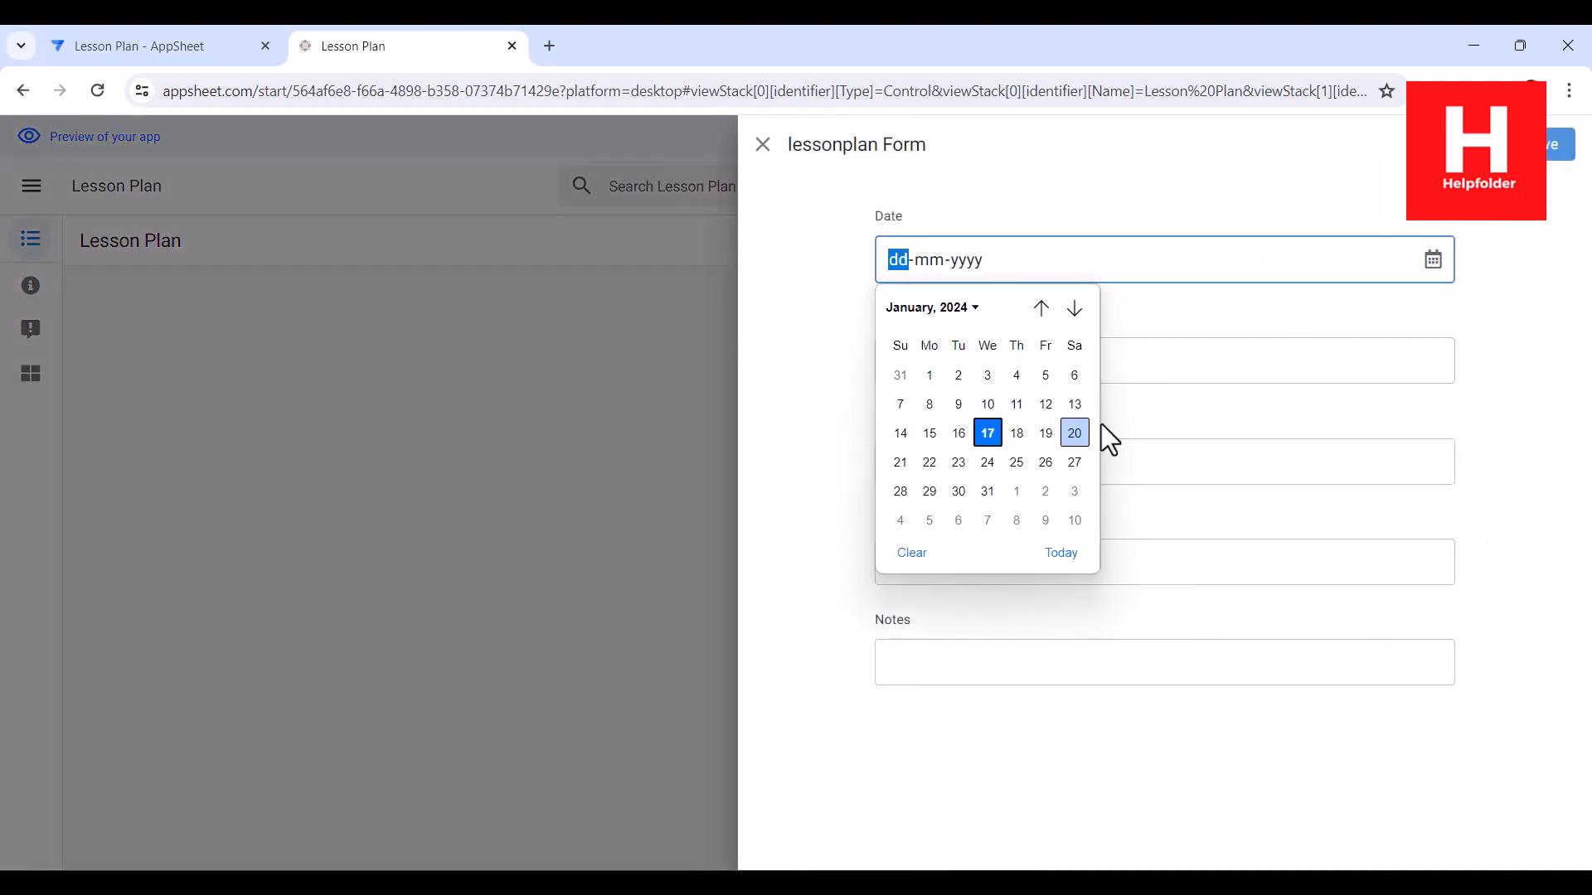
pyautogui.click(988, 432)
pyautogui.click(934, 358)
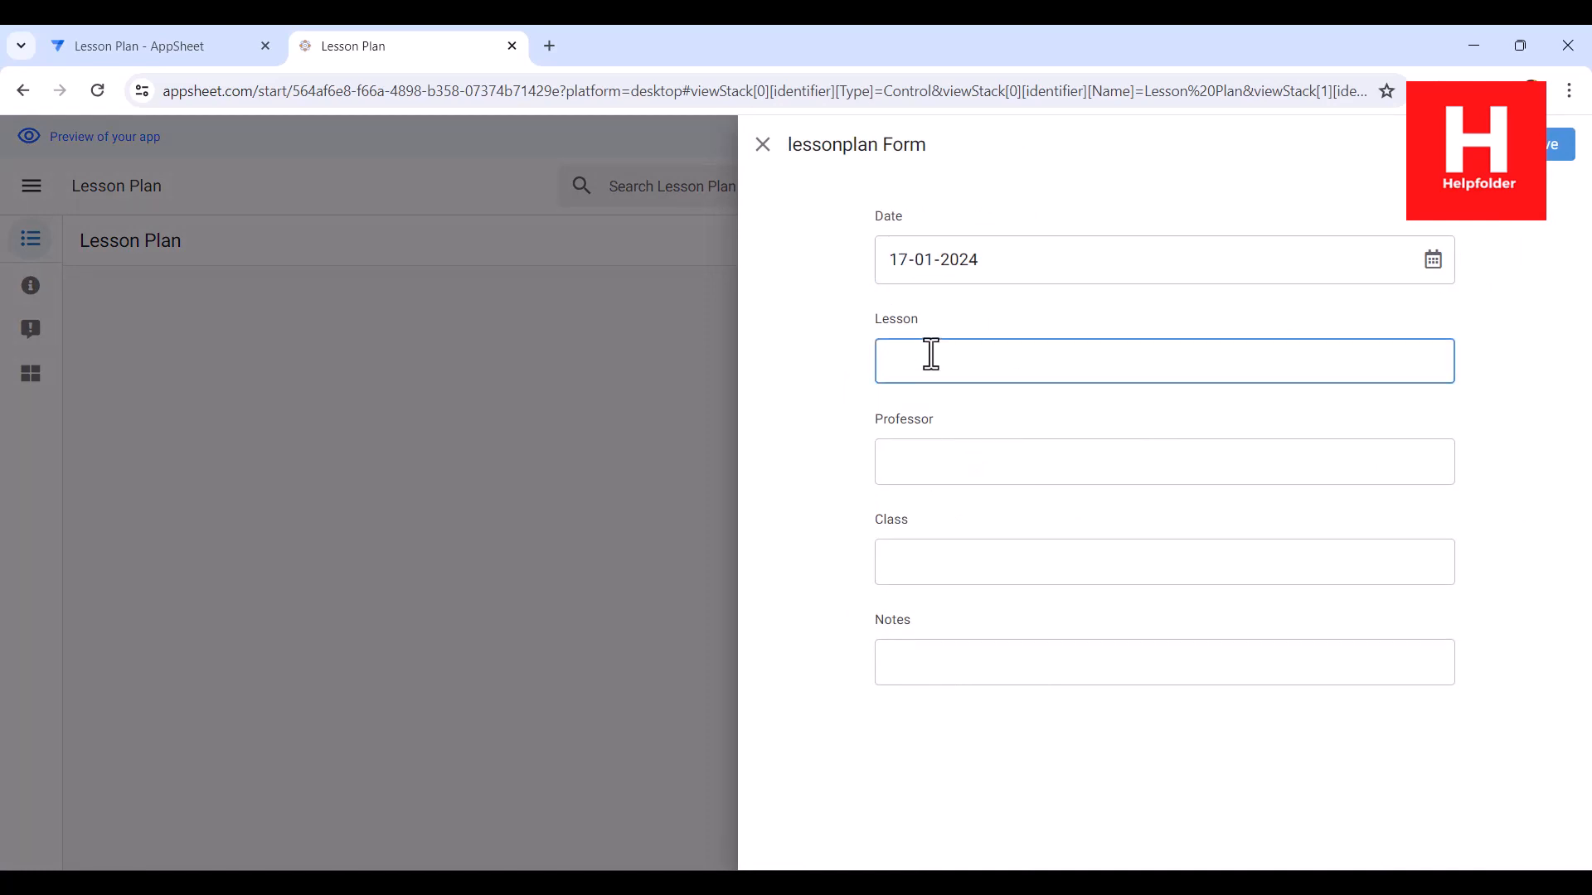
pyautogui.write('Quantum Physics')
# Step: Enter the professor's full name and the class TY QP, leave Notes empty, and save the entry
pyautogui.click(922, 477)
pyautogui.write('Adam S')
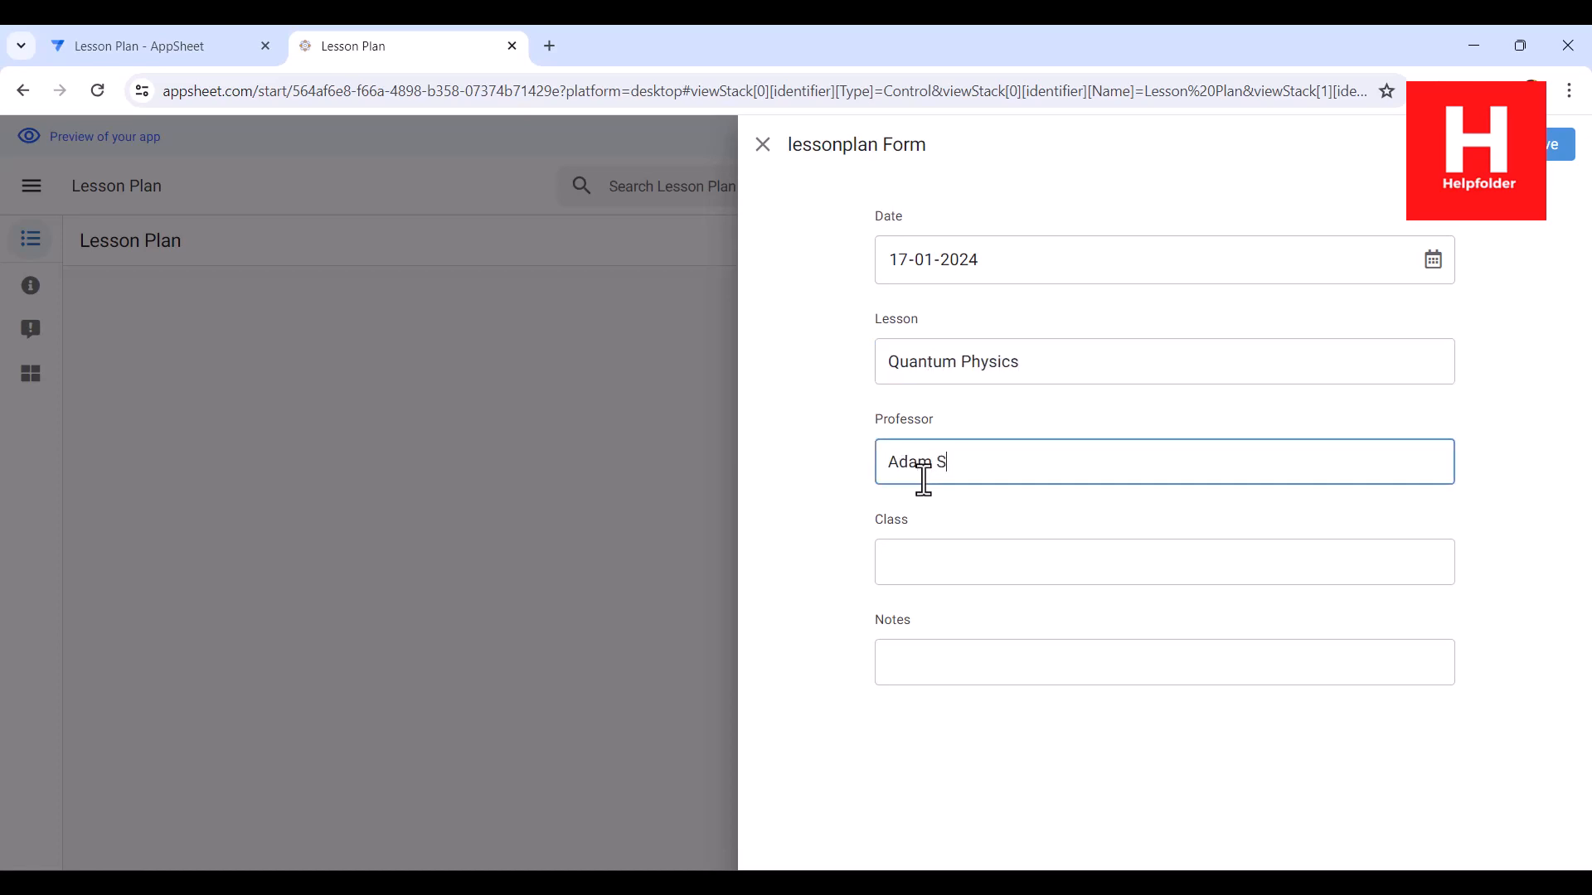
pyautogui.write('mith')
pyautogui.click(922, 558)
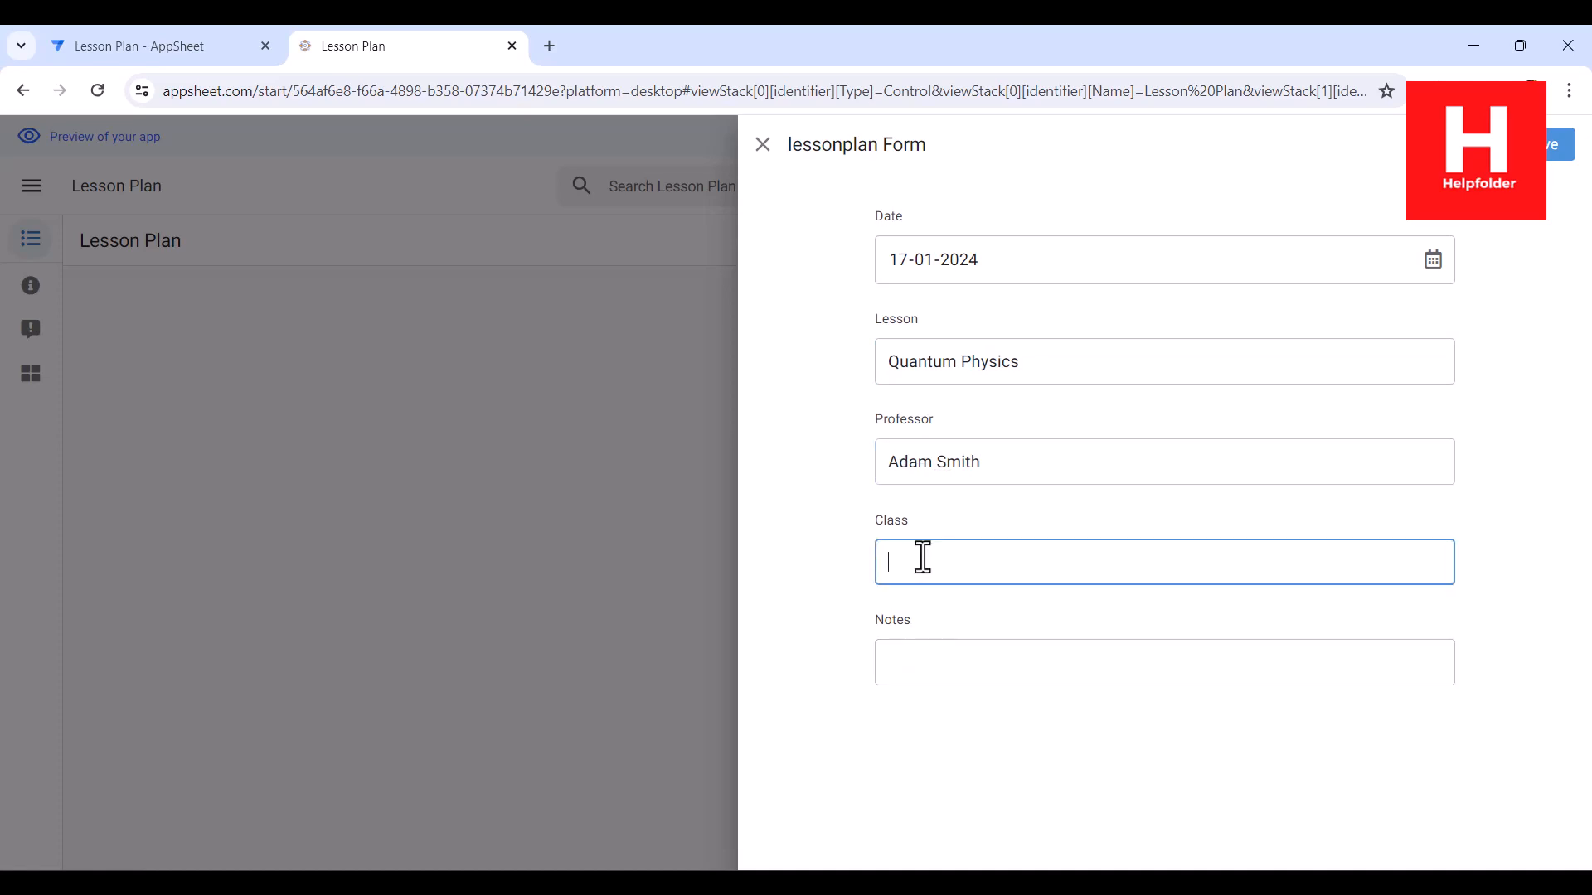
pyautogui.write('3y')
pyautogui.press('BackSpace')
pyautogui.write('TY QP')
pyautogui.click(918, 659)
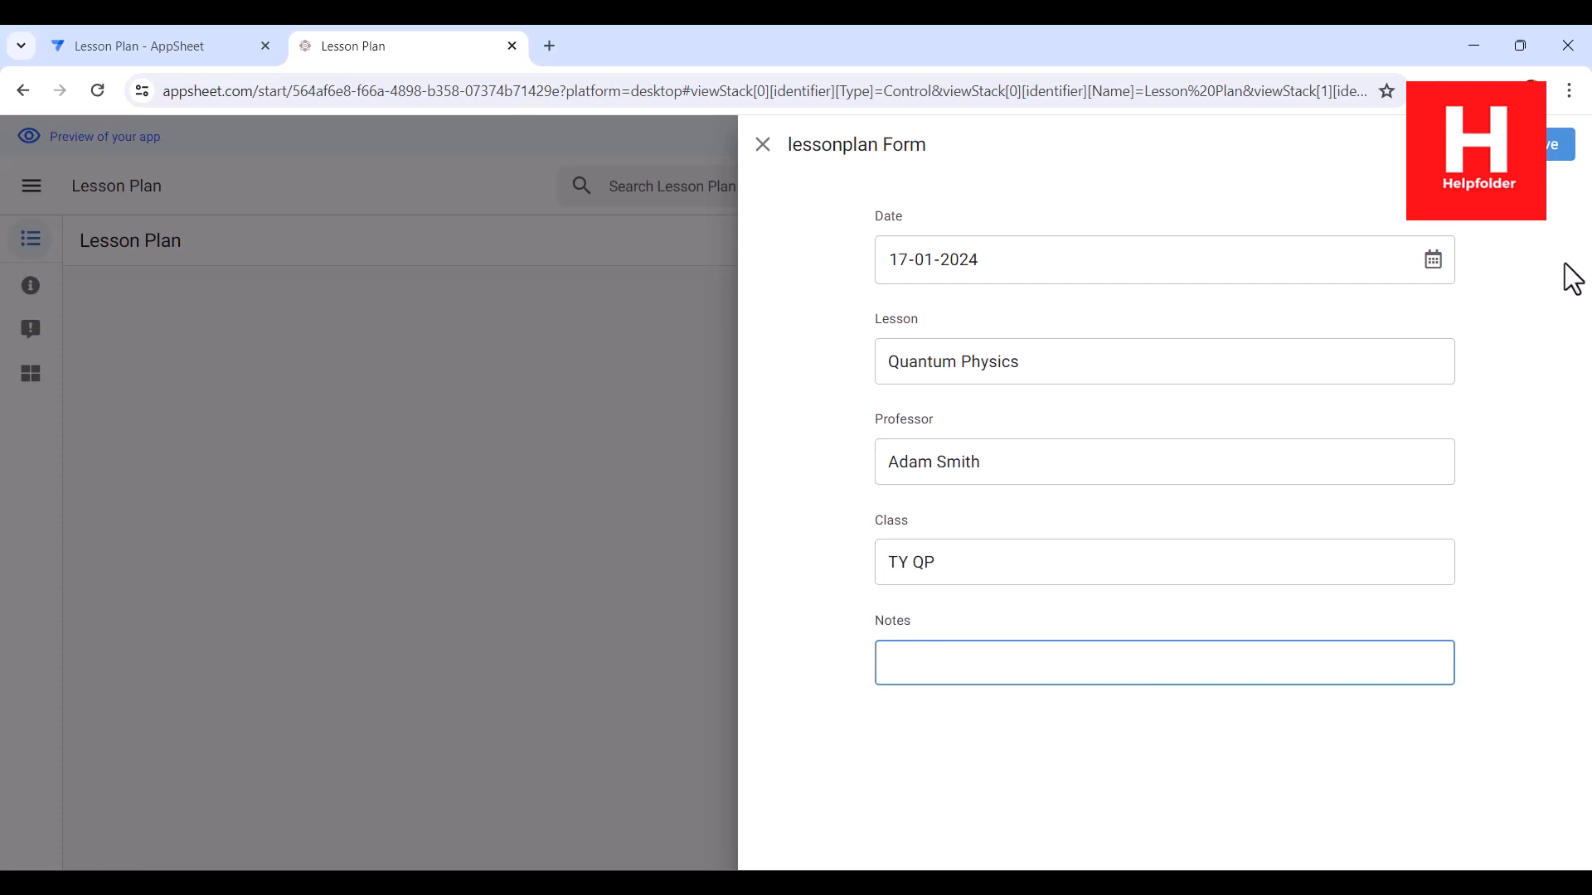
pyautogui.click(1557, 146)
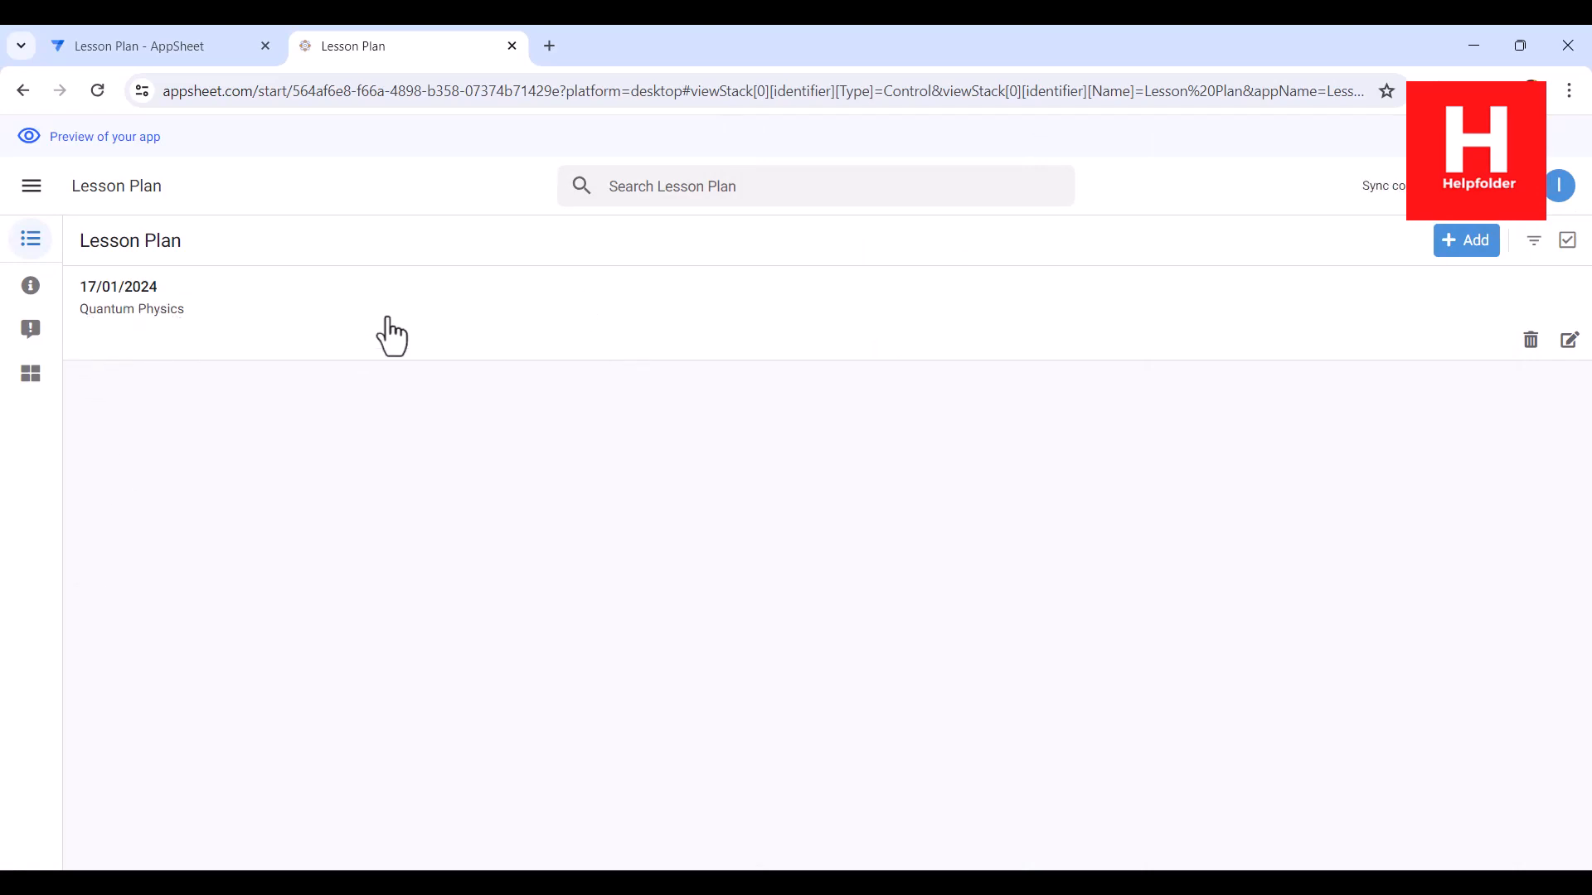
# Step: Change the Lesson Plan view type to table in the app editor, save it, and return to the browser preview
pyautogui.click(134, 43)
pyautogui.click(585, 448)
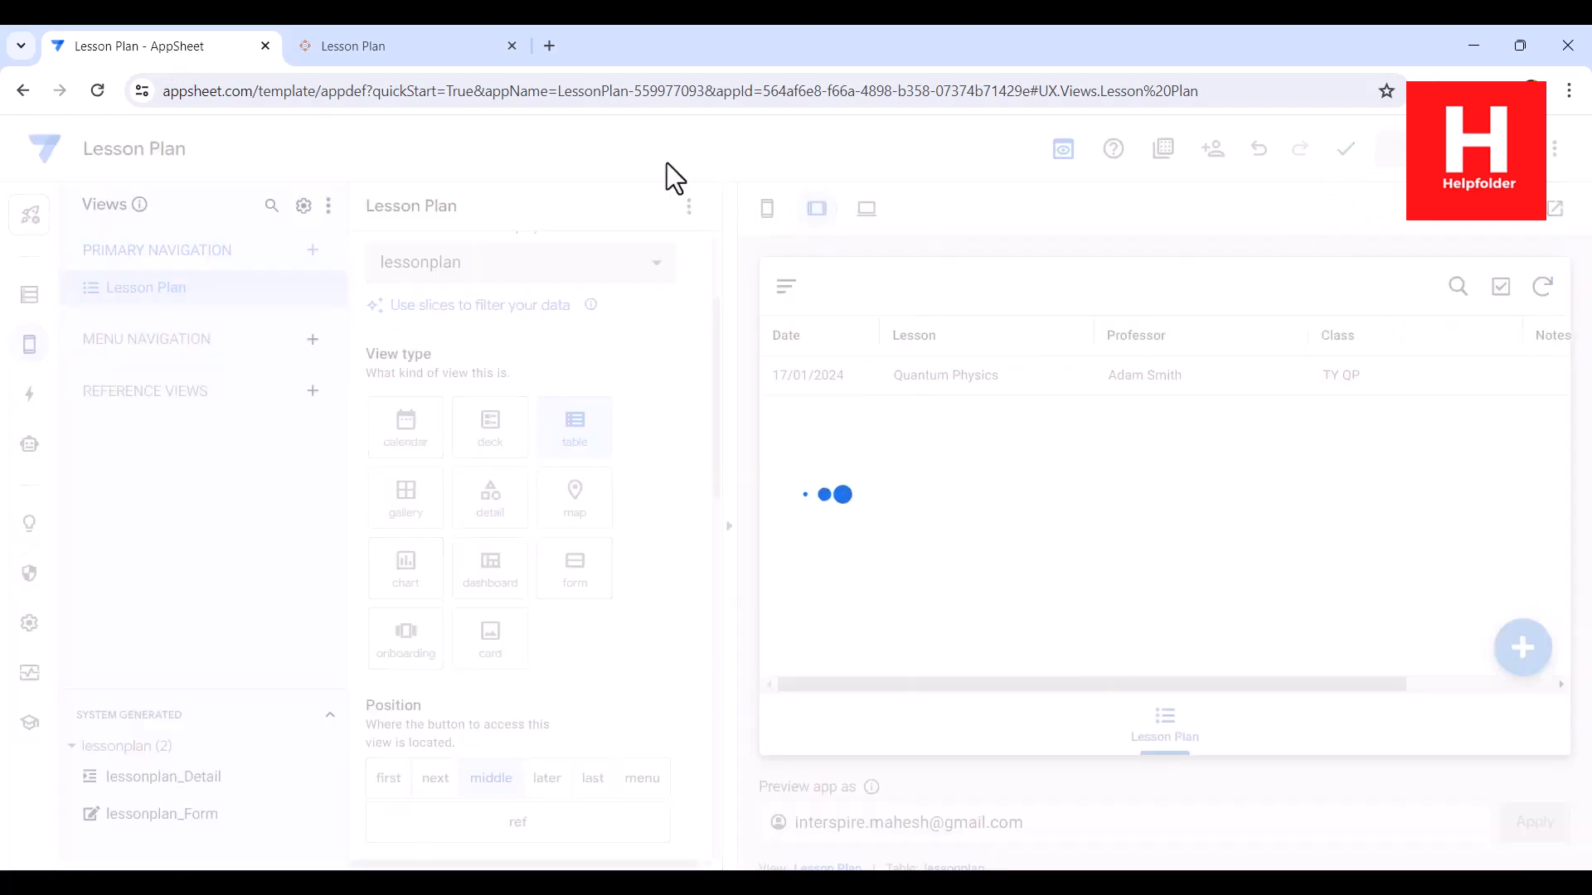
pyautogui.click(446, 51)
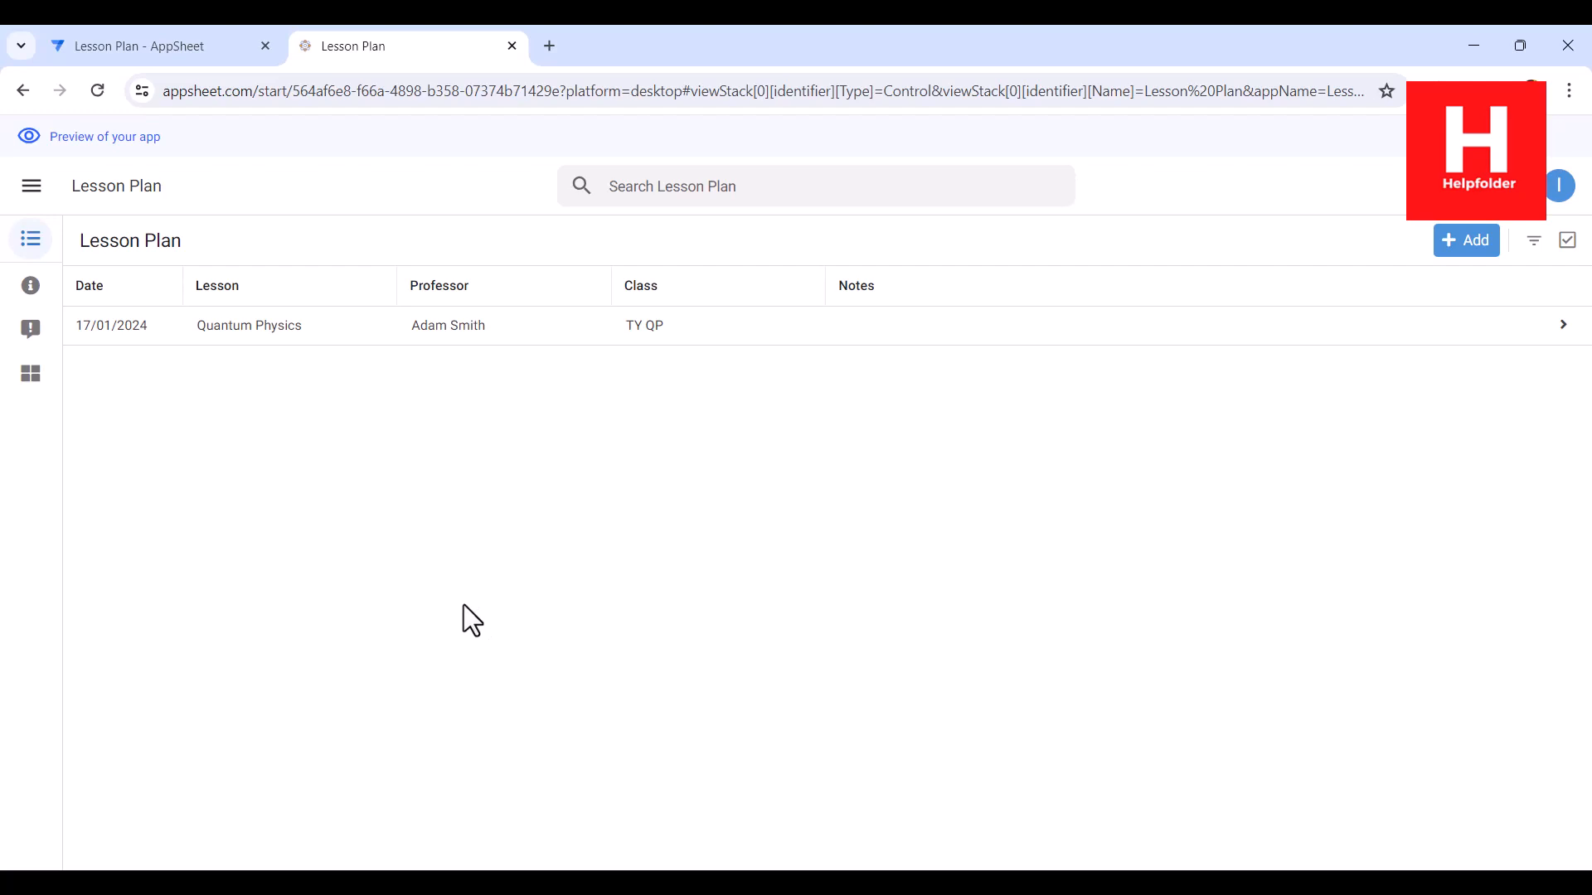
# Step: Reload the app preview, view the Quantum Physics entry's details, and close them
pyautogui.click(97, 91)
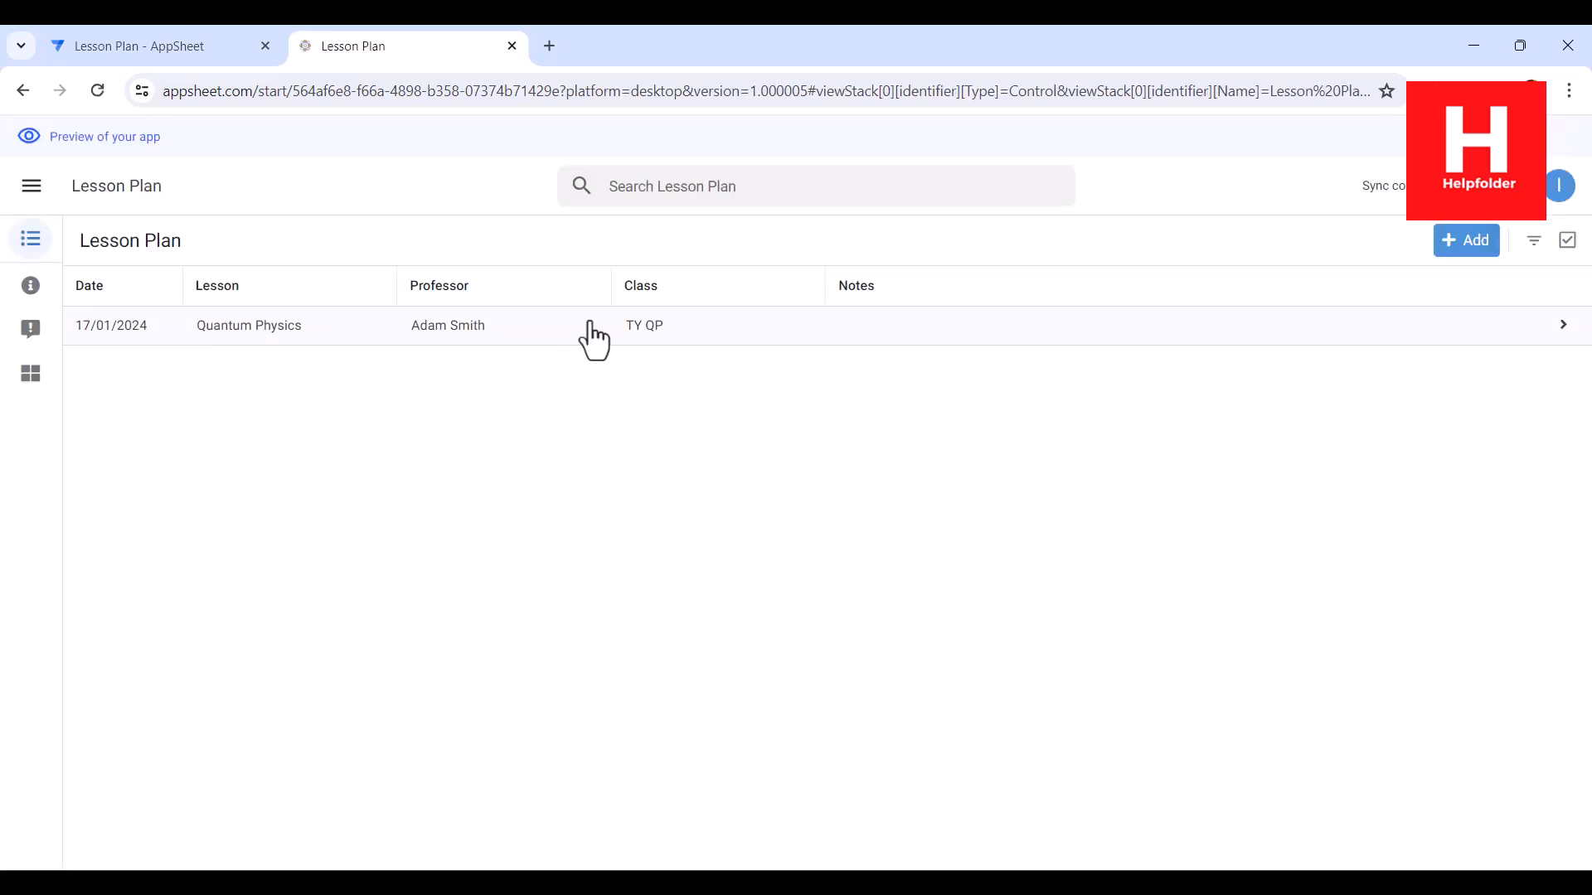
pyautogui.click(782, 331)
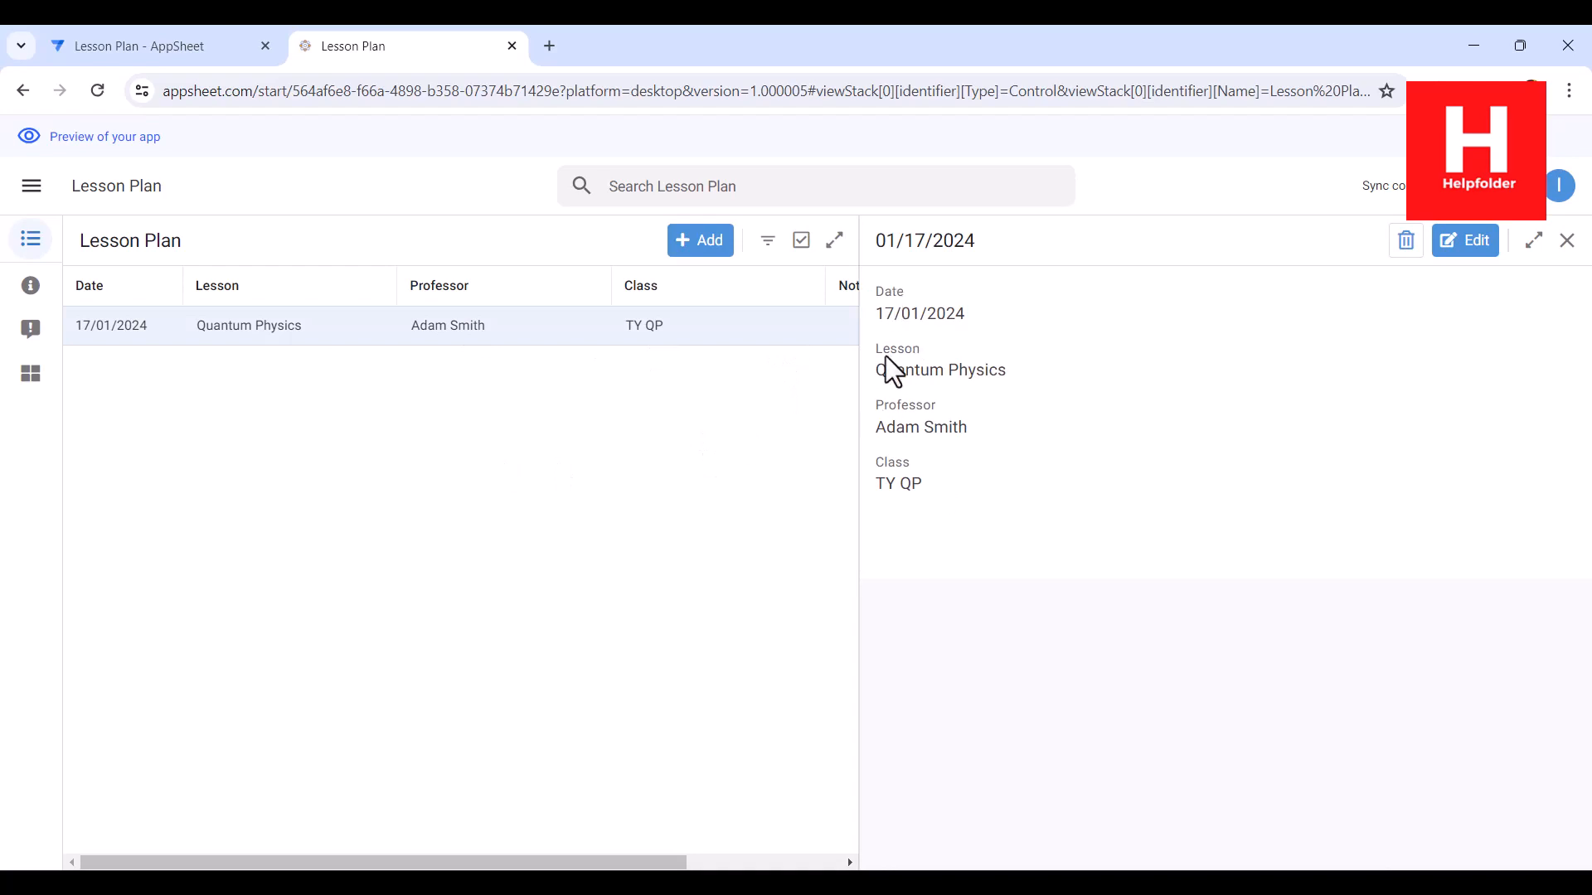
pyautogui.click(1567, 240)
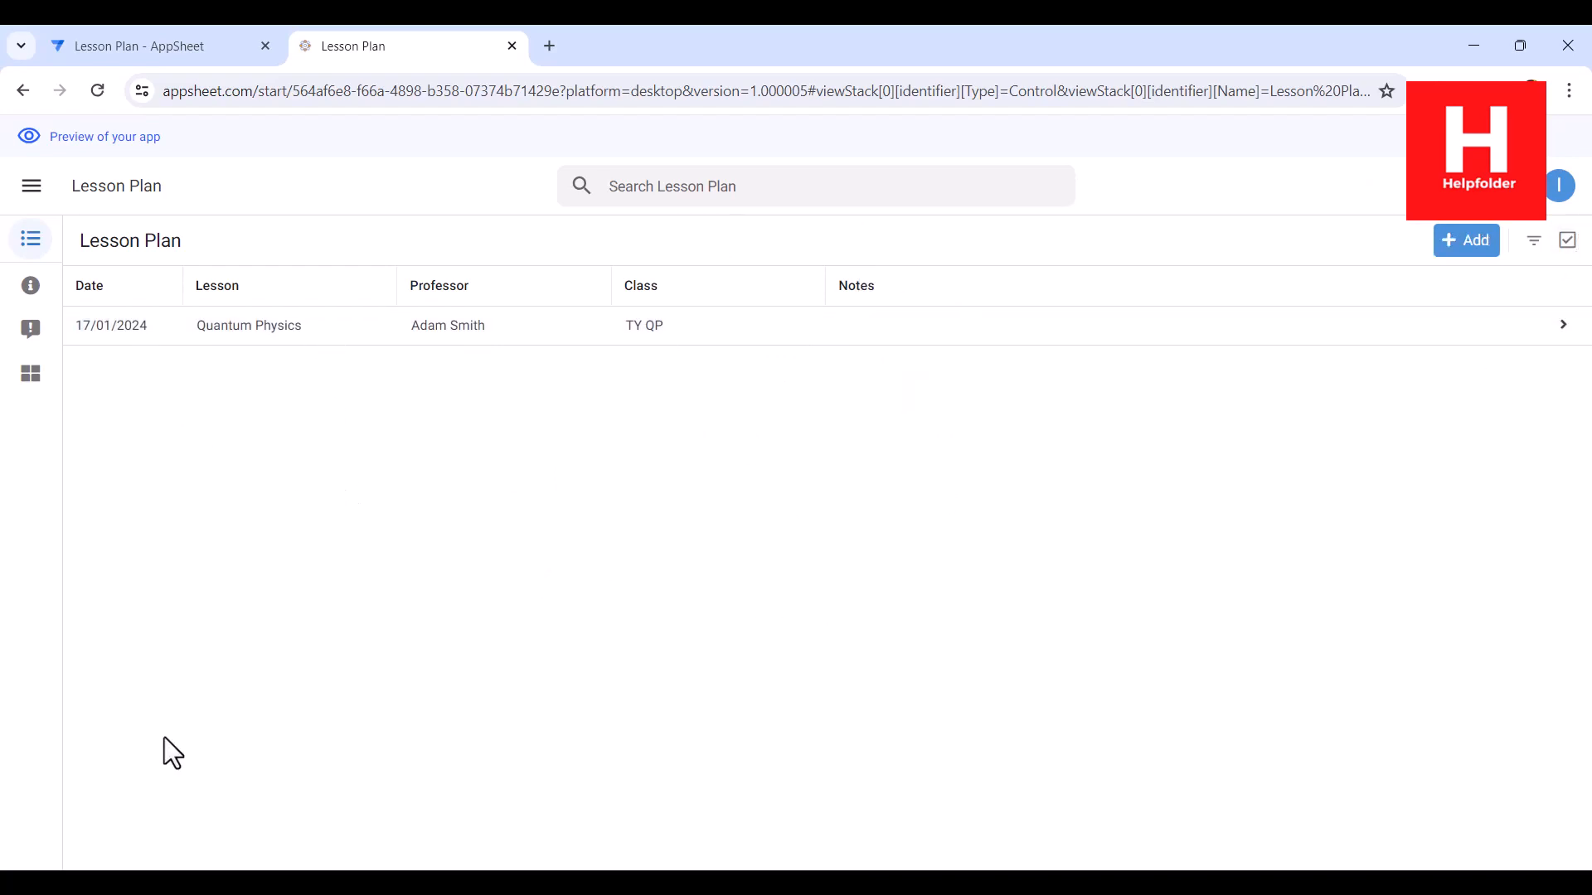